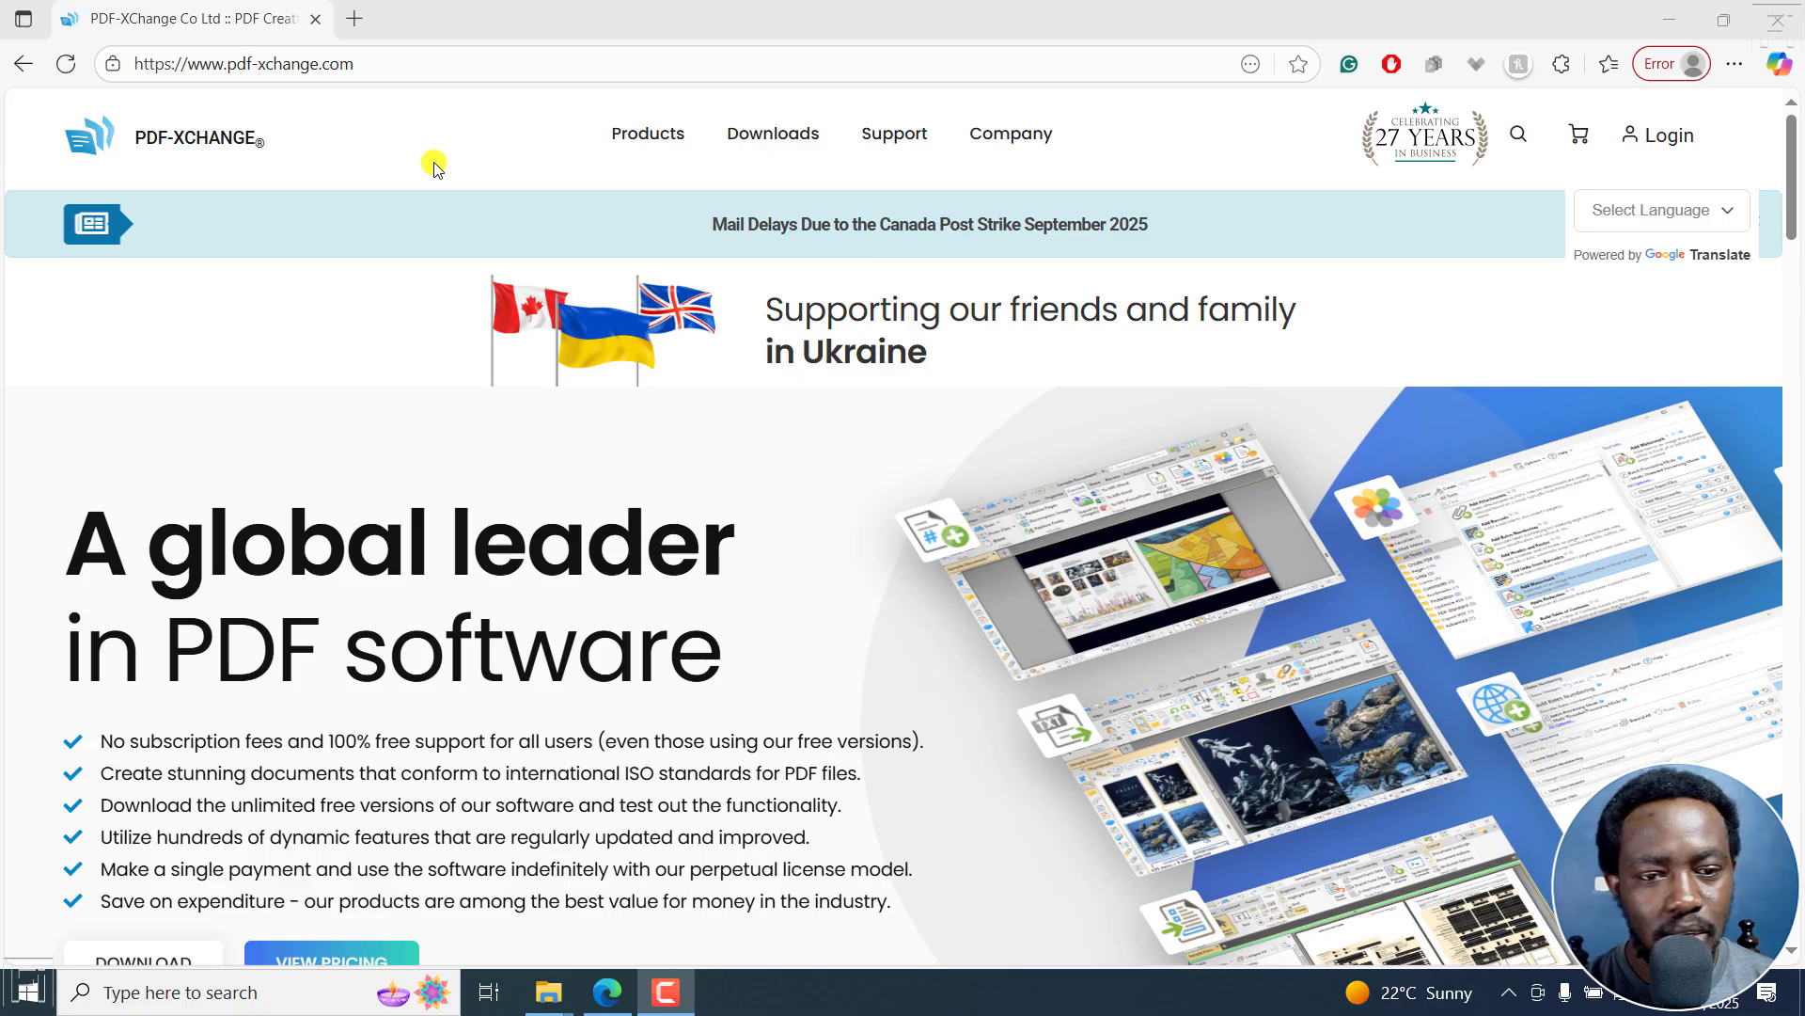
# Step: Show the Products menu listing PDF-XChange end-user products and developer tools on pdf-xchange.com
pyautogui.moveTo(630, 137)
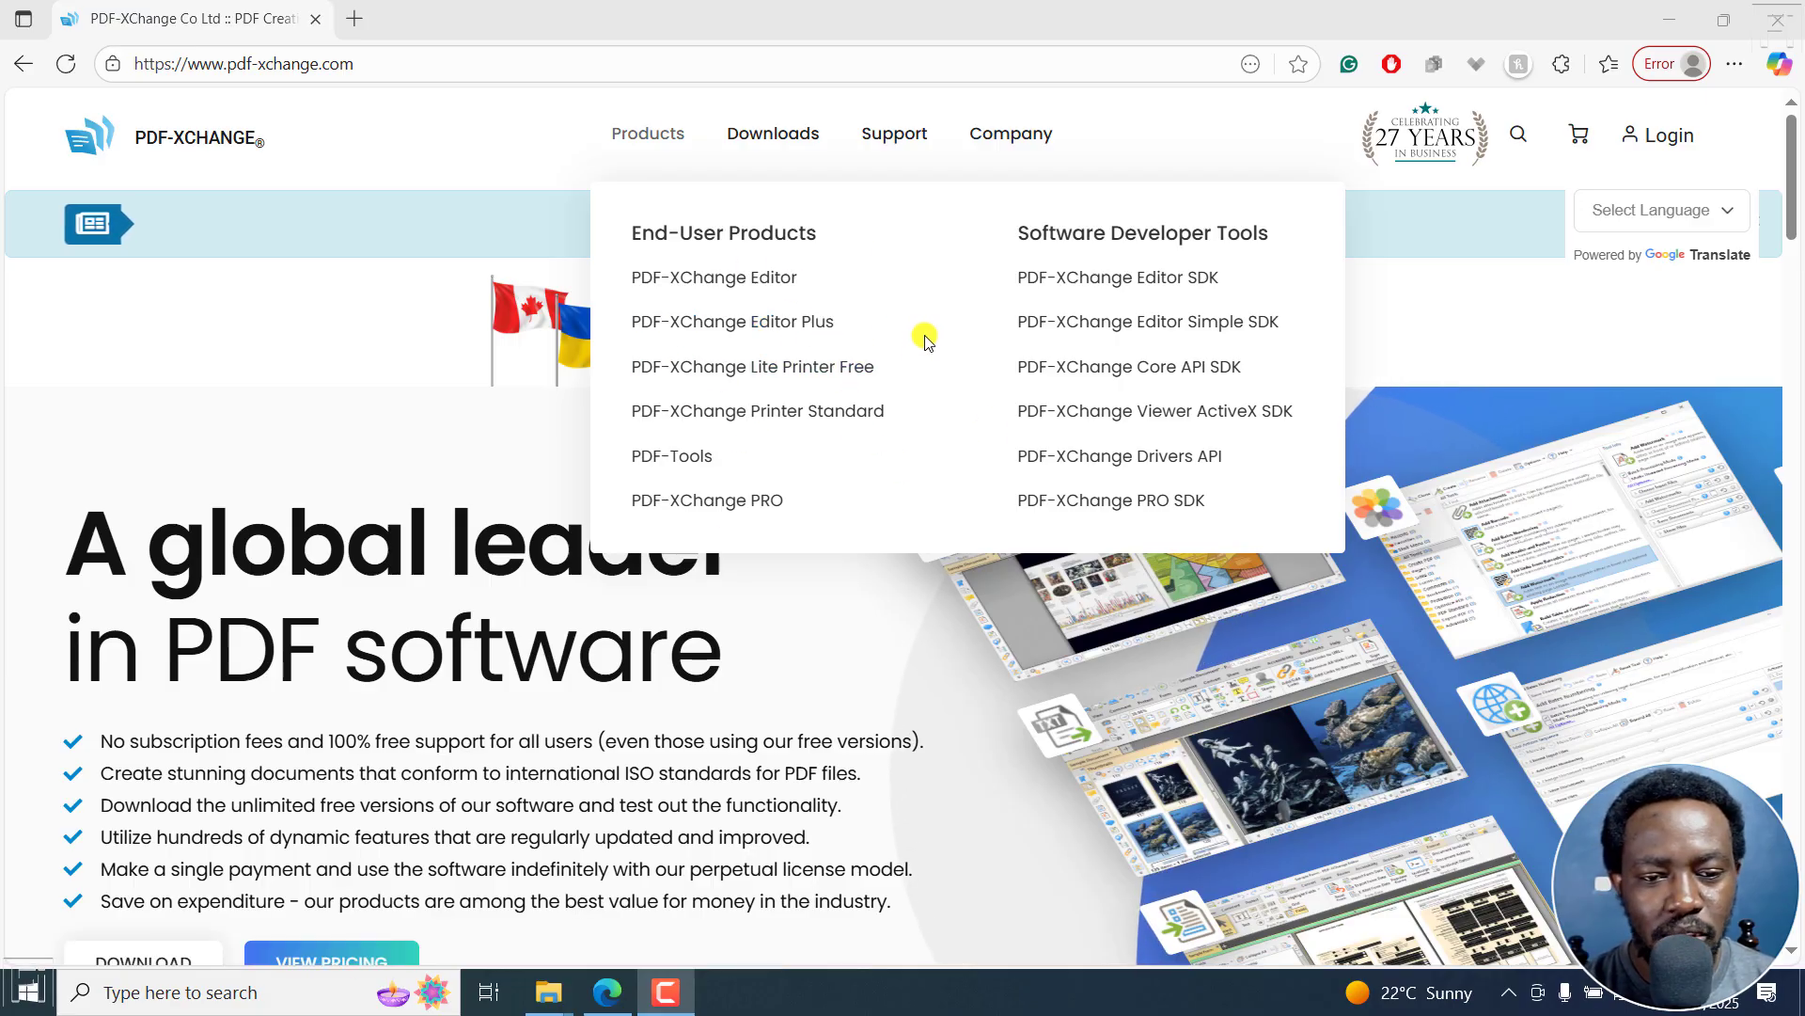
# Step: Open the PDF-XChange Editor / Editor Plus page and review its version 10.7.3.401 download options
pyautogui.click(704, 279)
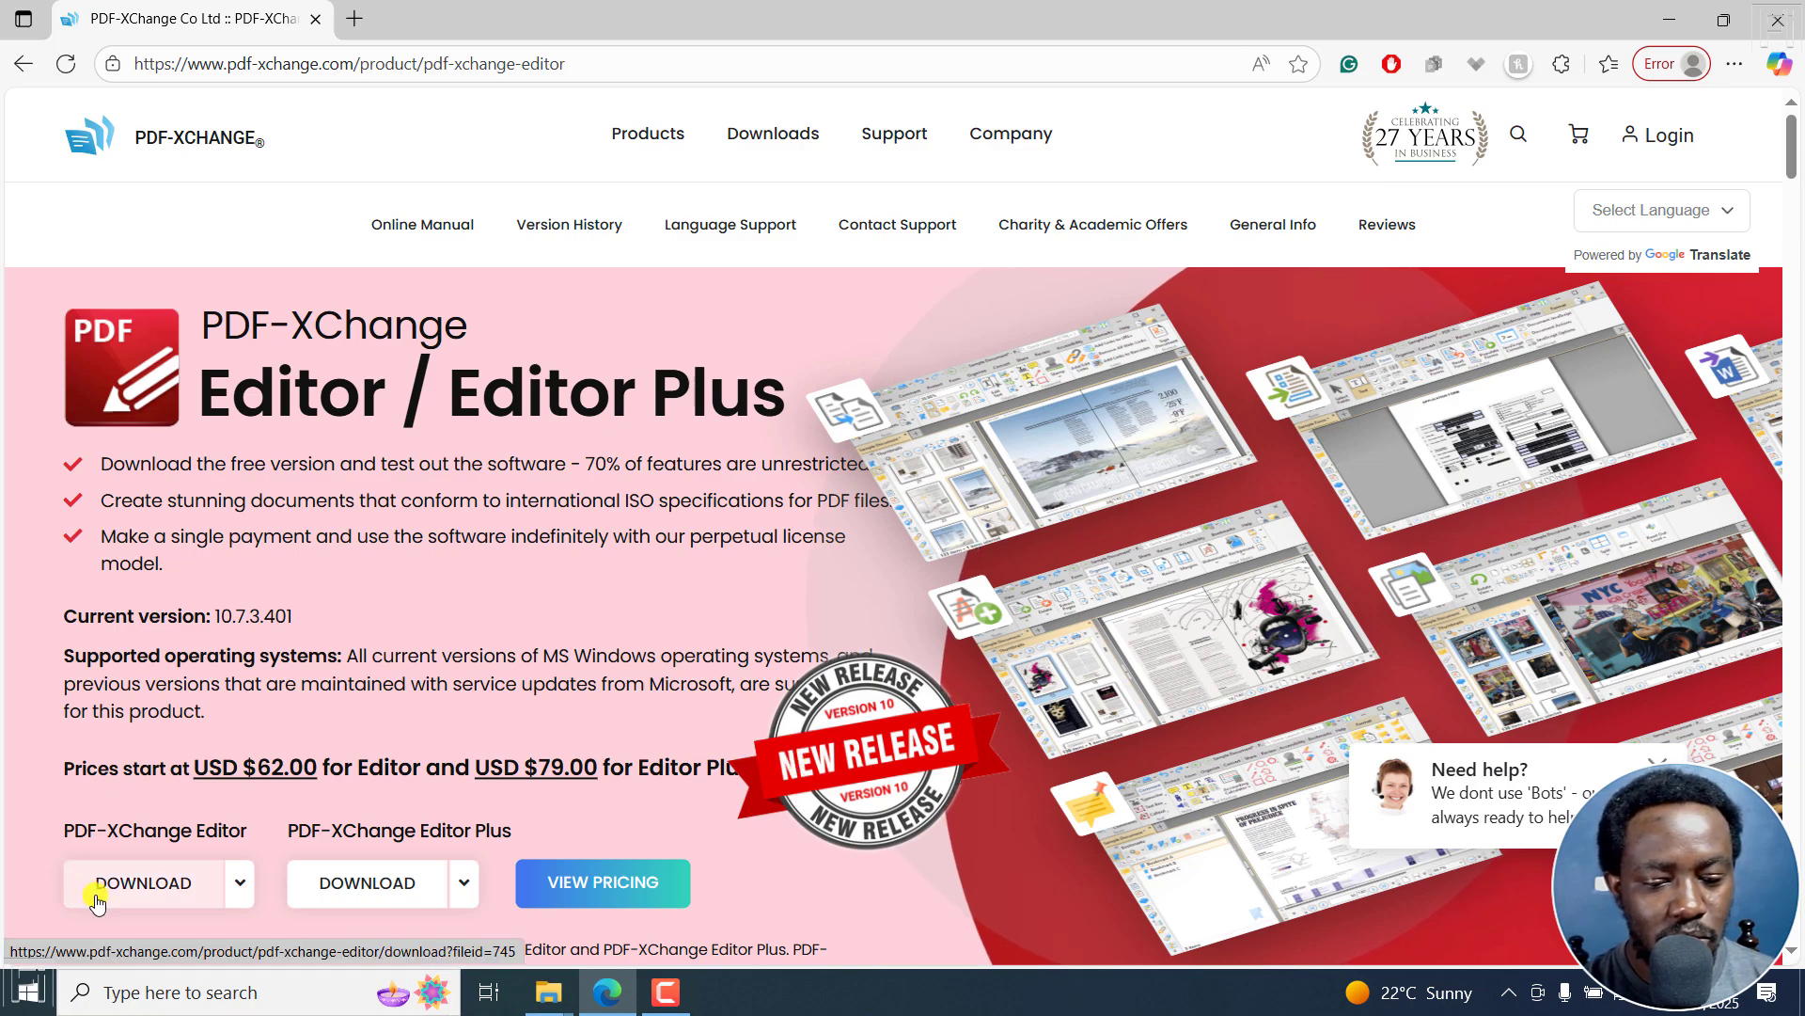
pyautogui.scroll(-5, 96, 901)
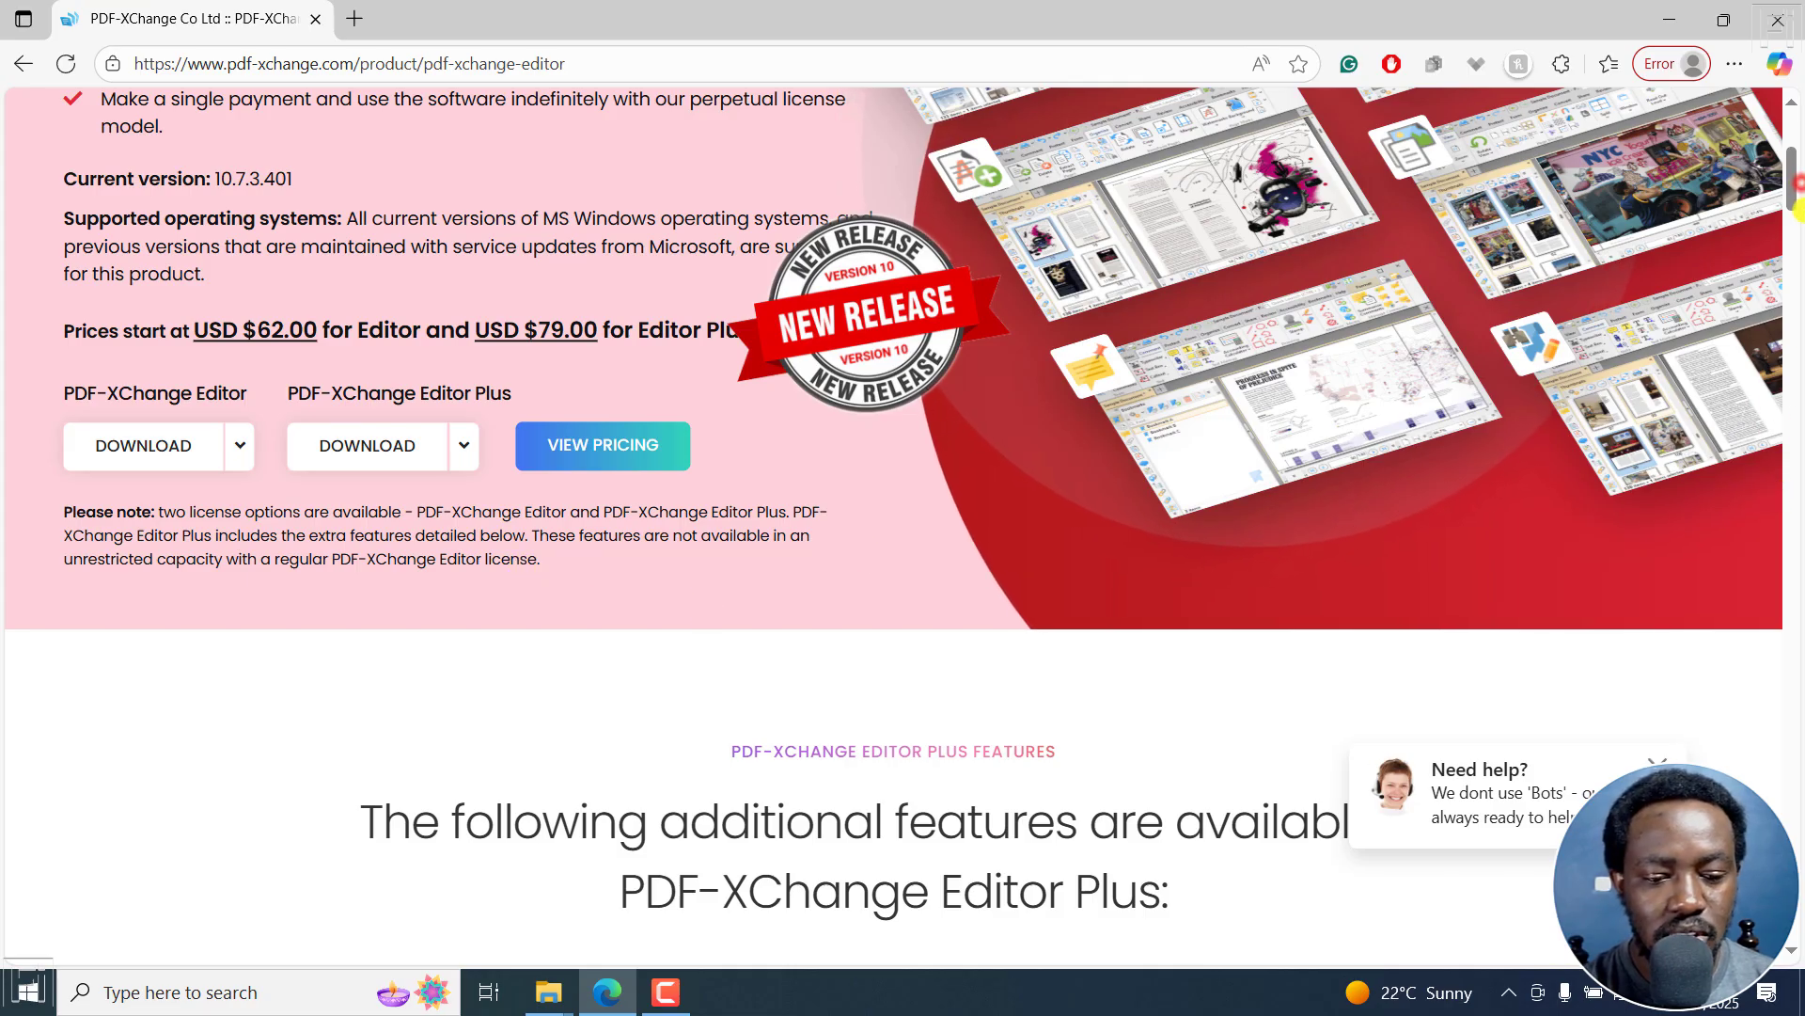
pyautogui.scroll(-4, 1797, 207)
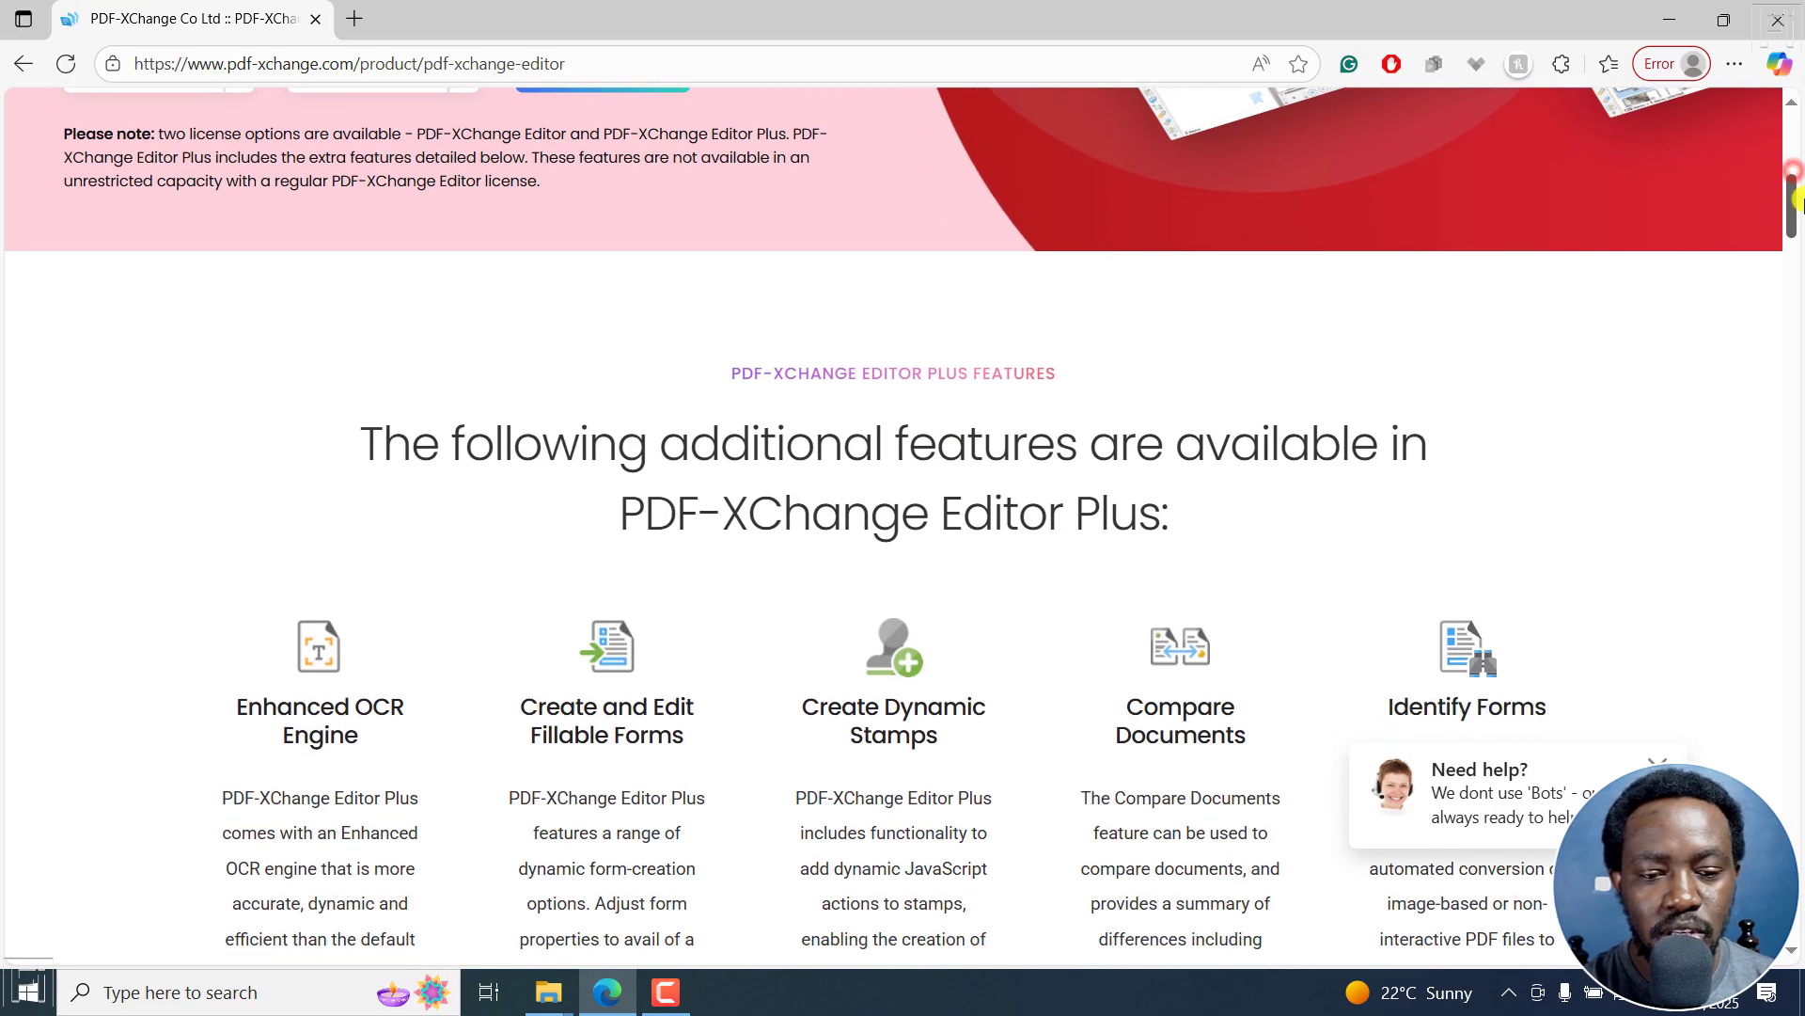
pyautogui.moveTo(1797, 197); pyautogui.dragTo(1797, 209)
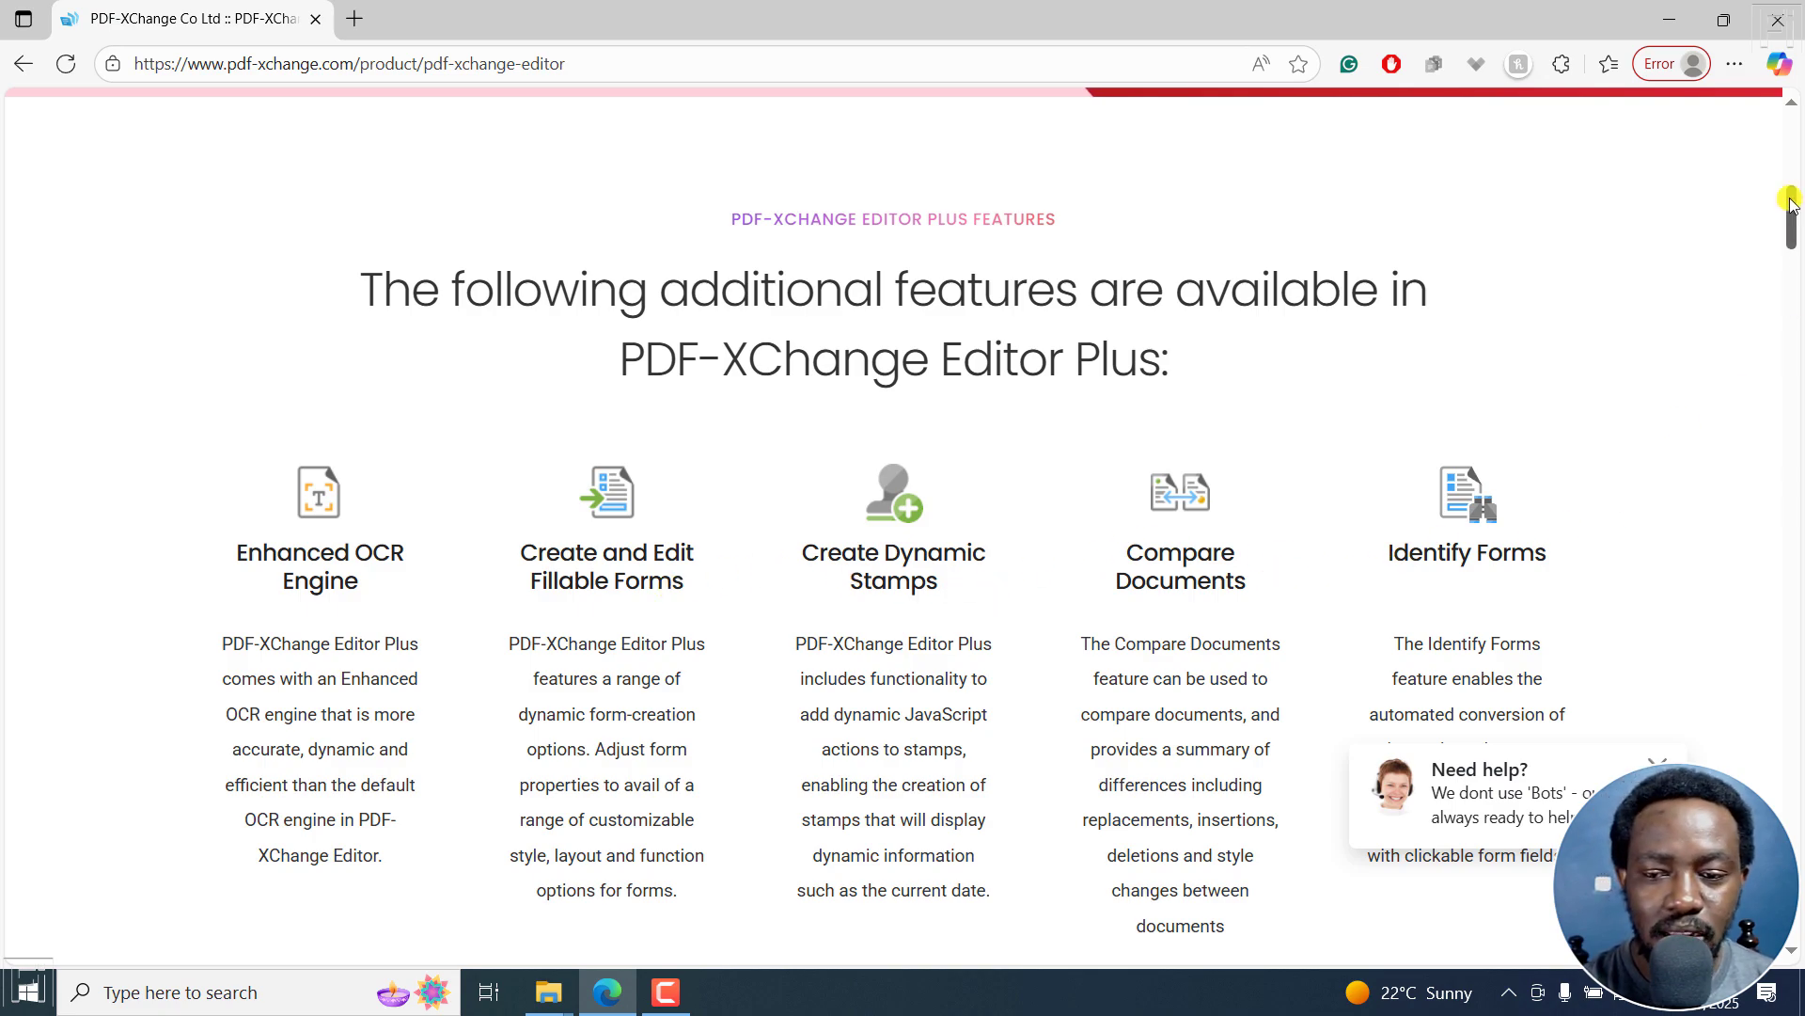
pyautogui.moveTo(1792, 201); pyautogui.dragTo(1795, 129)
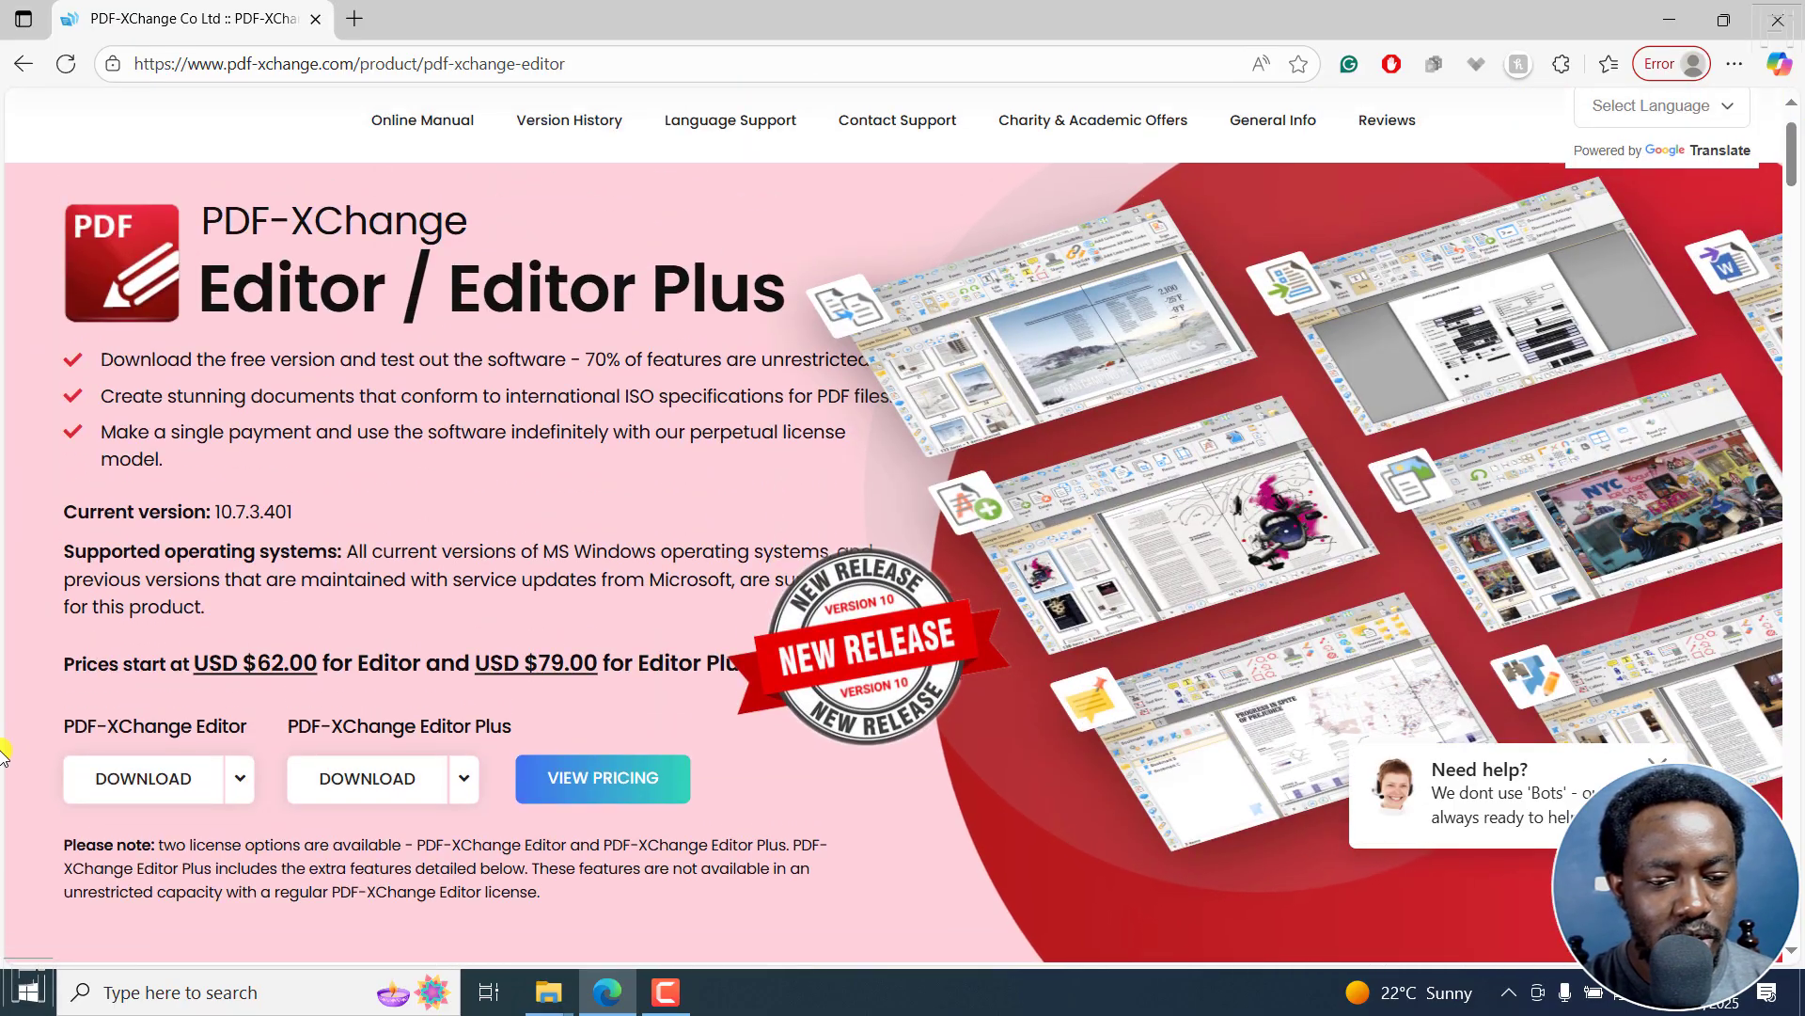
# Step: Download the free EditorV10.x64.msi installer (369 MB) and confirm it finished
pyautogui.click(115, 781)
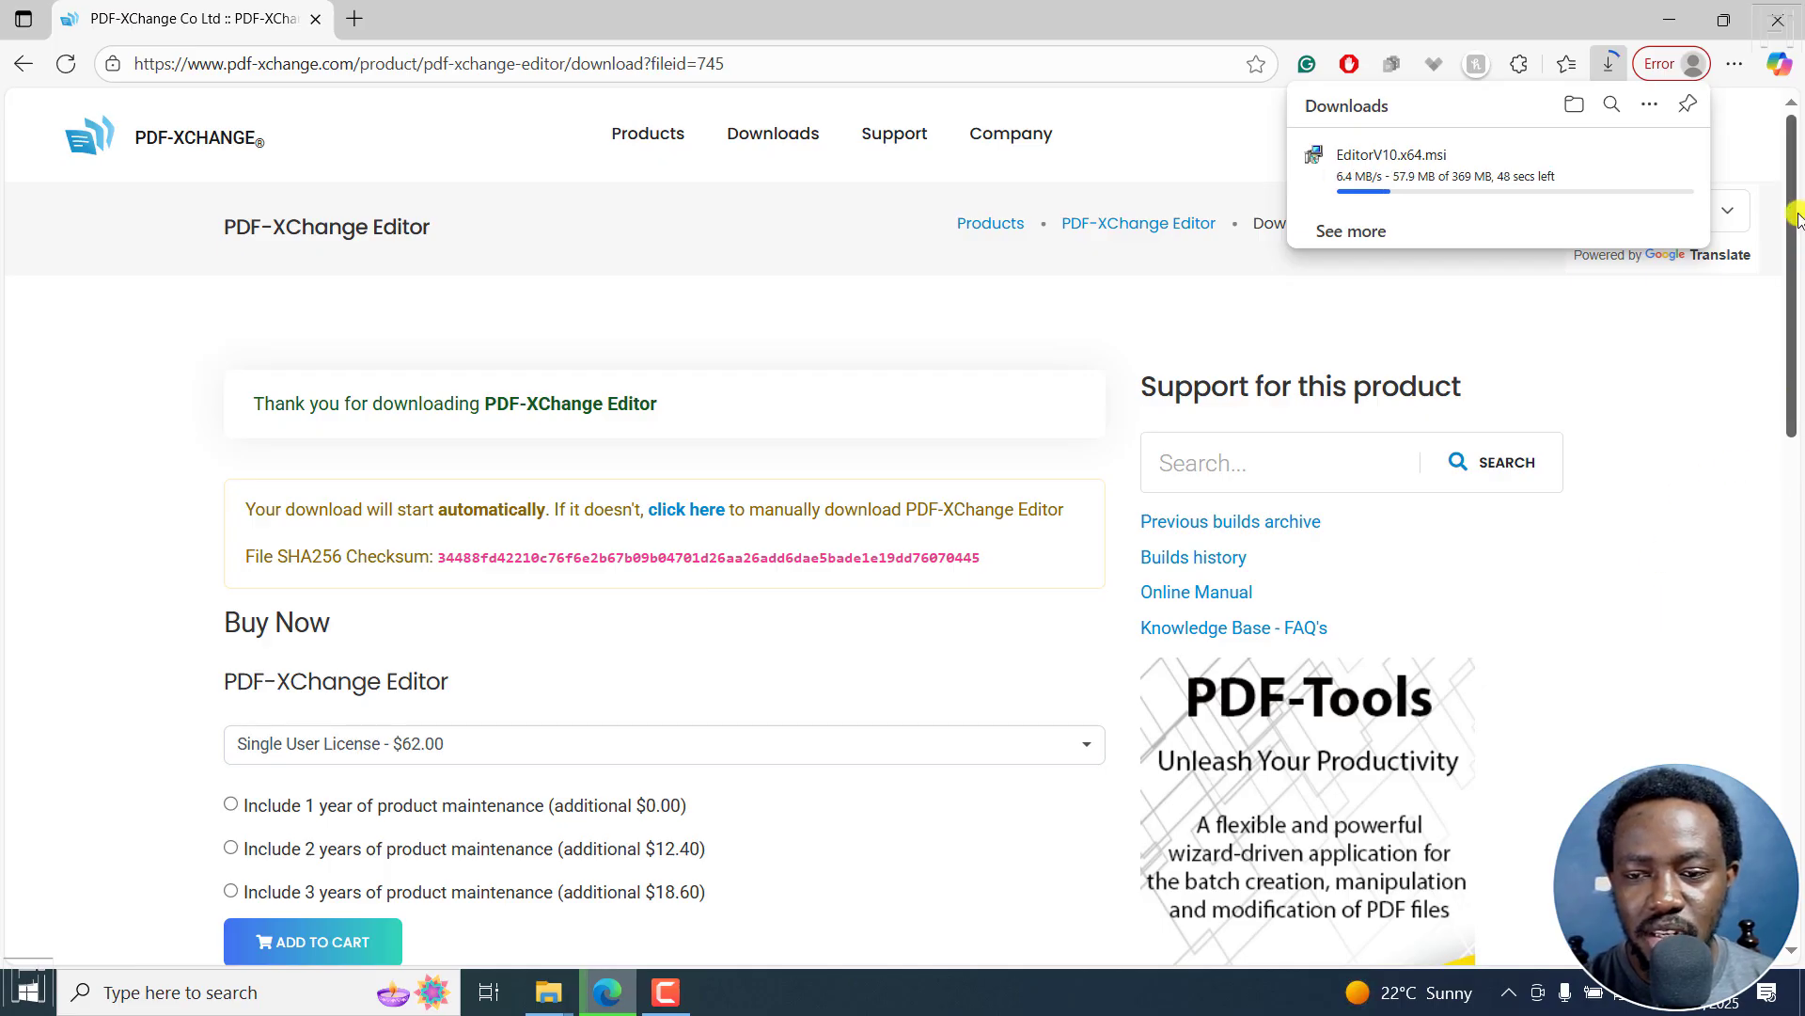
pyautogui.moveTo(1798, 219)
pyautogui.mouseDown()
pyautogui.moveTo(1797, 569)
pyautogui.moveTo(1798, 235)
pyautogui.mouseUp()
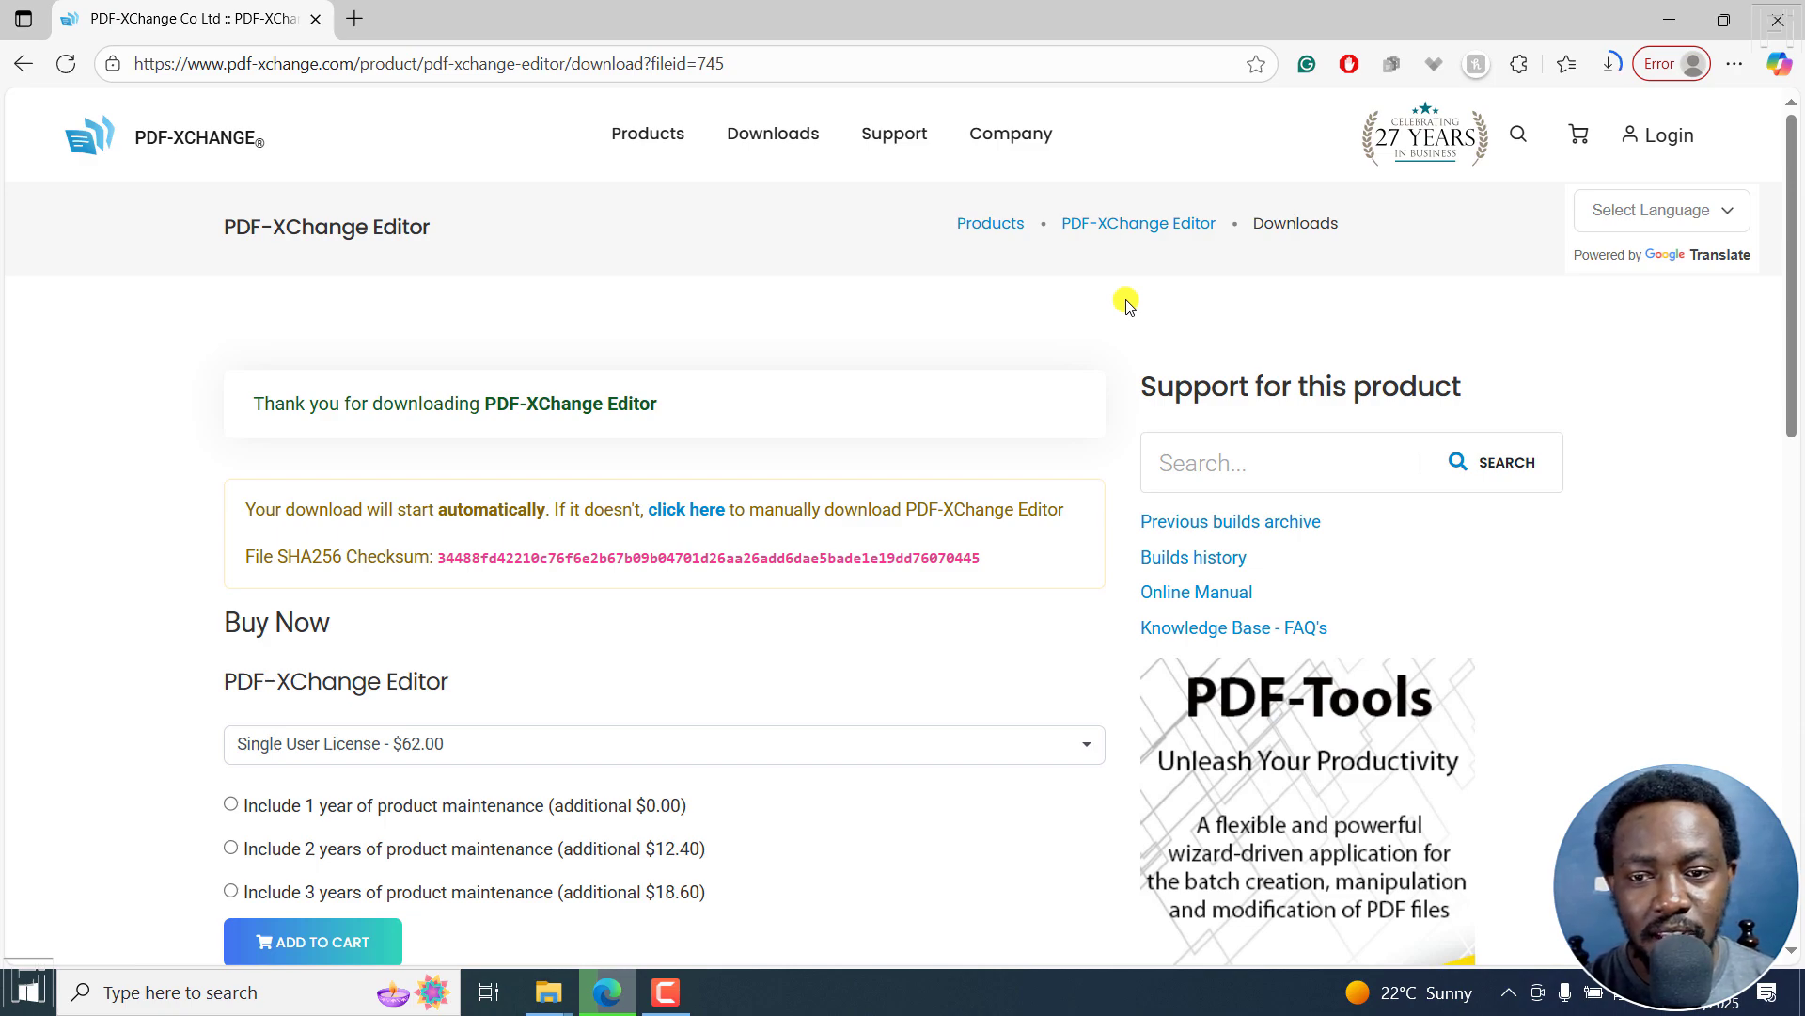
pyautogui.click(1601, 65)
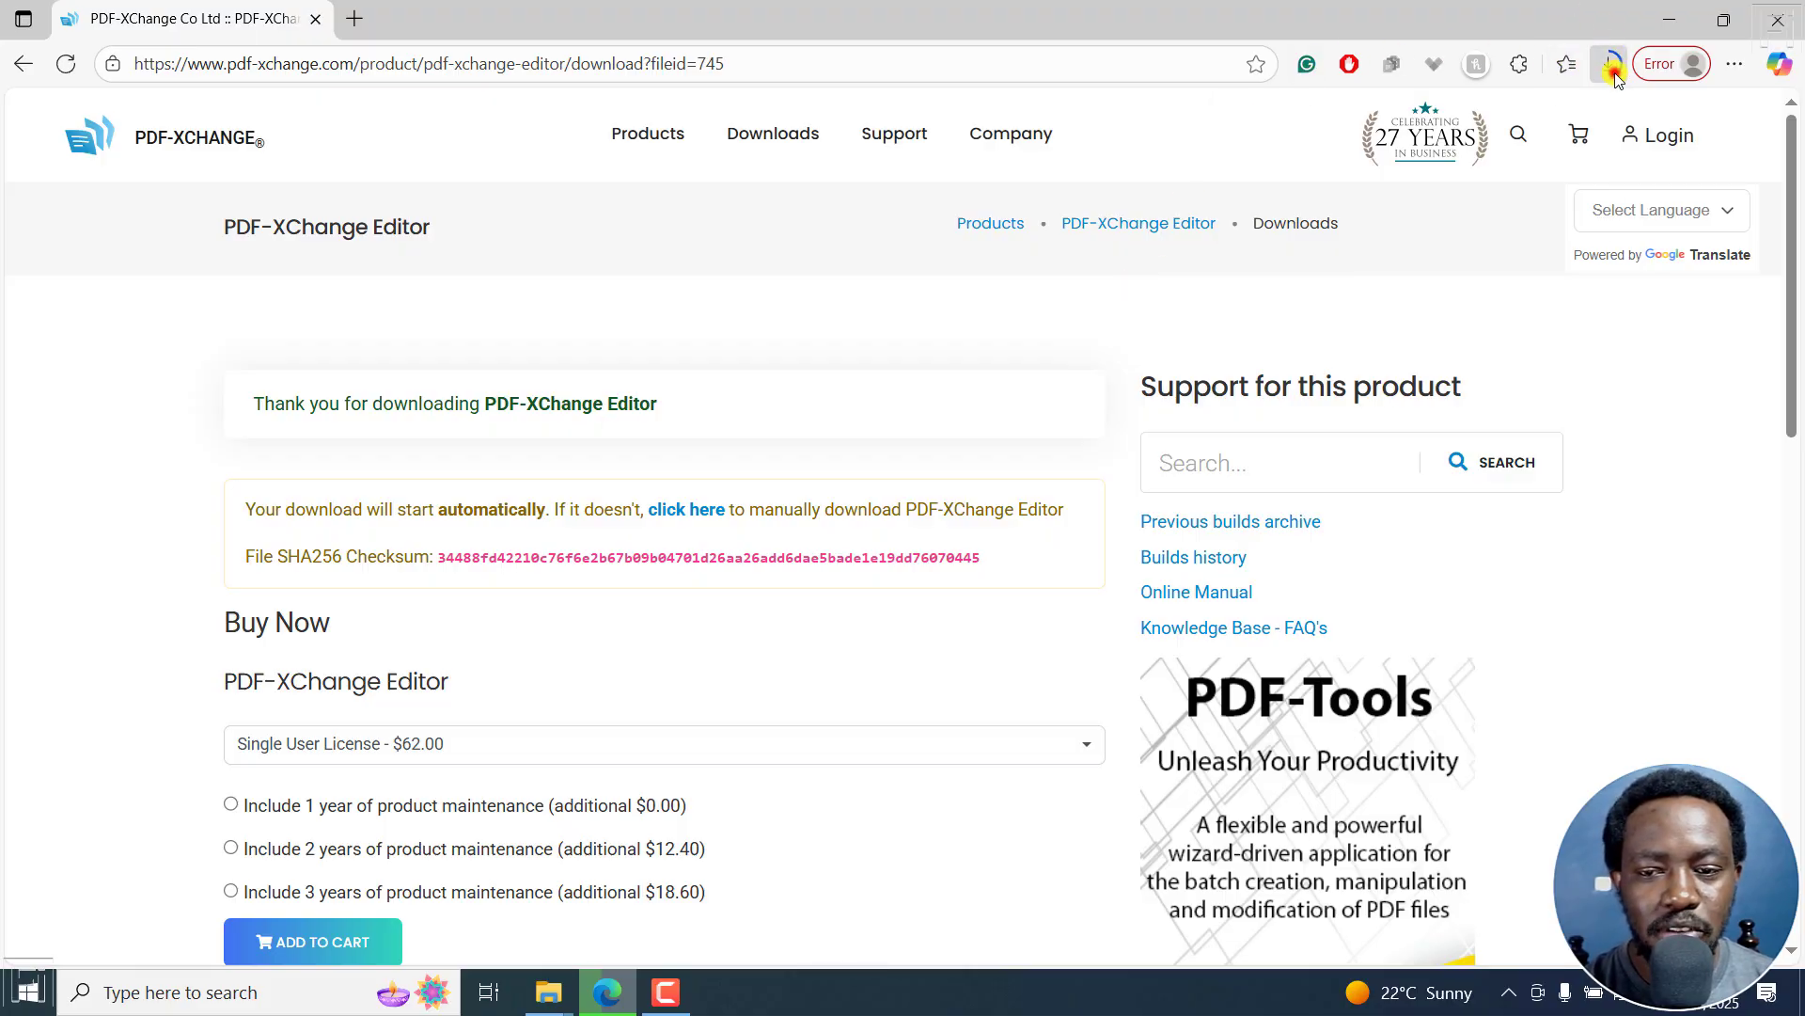
pyautogui.click(1612, 66)
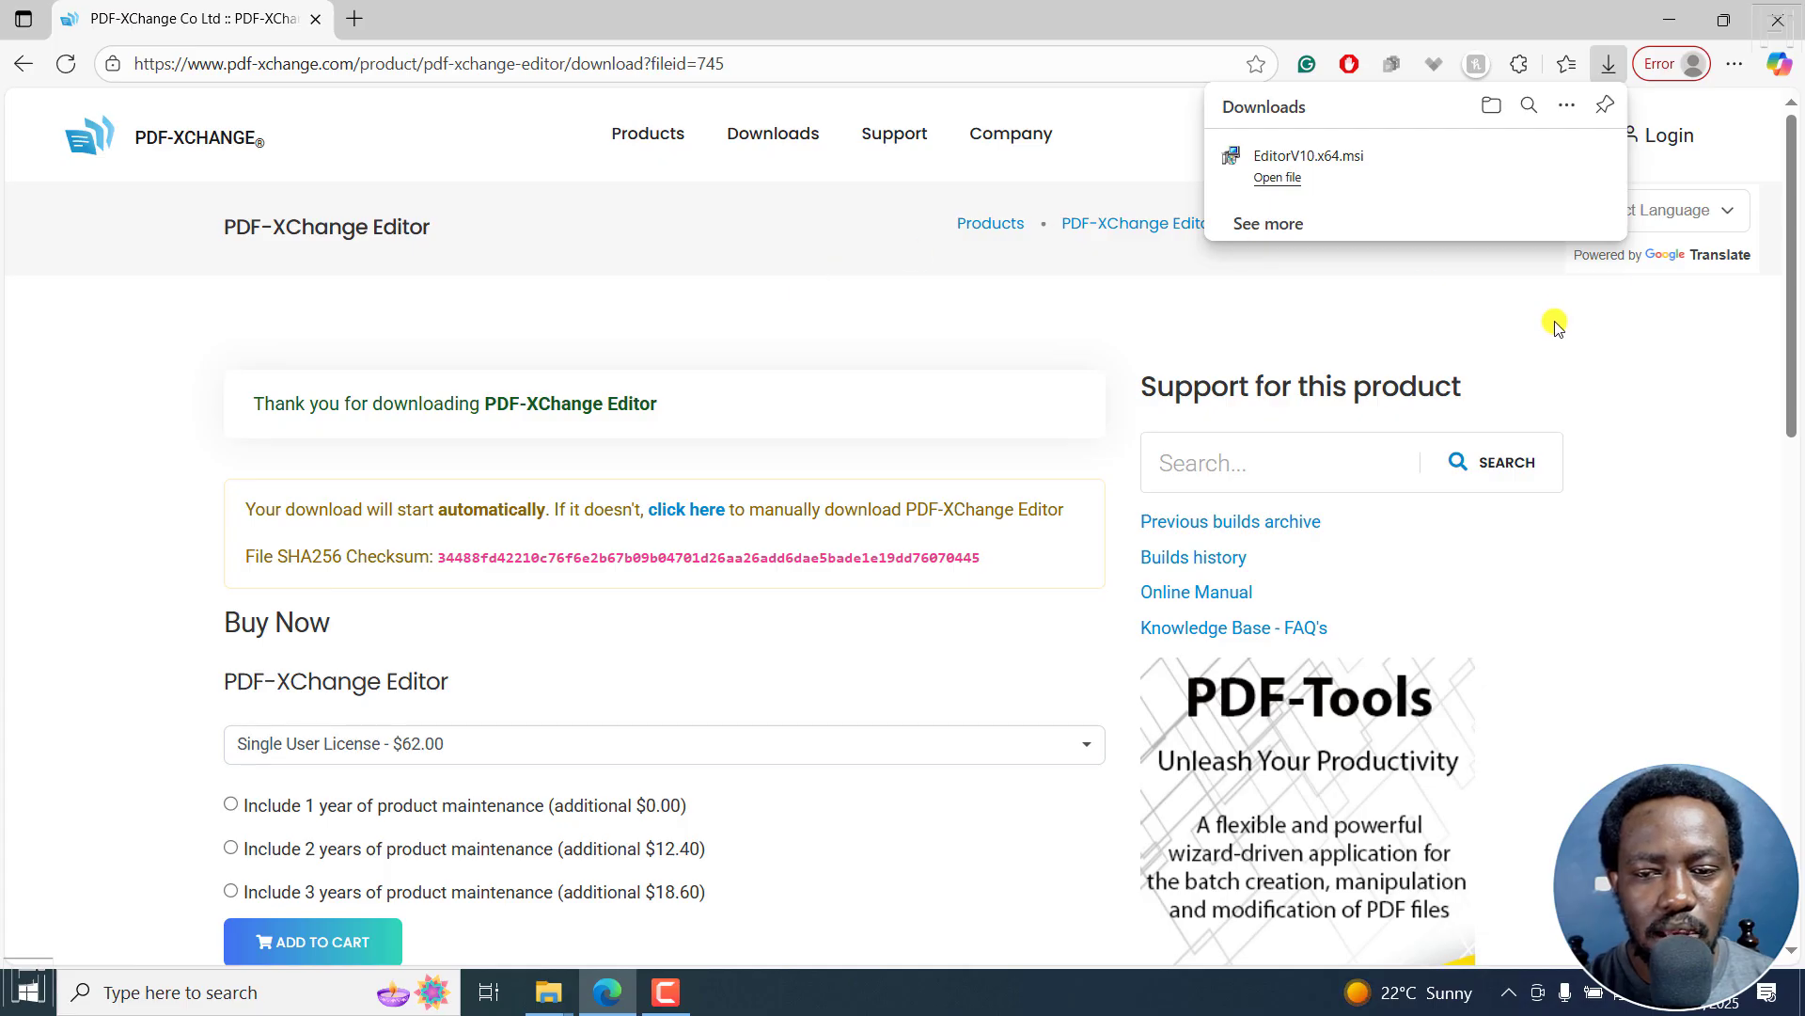
# Step: Launch the installer for EditorV10.x64.msi from the refreshed Downloads folder in File Explorer
pyautogui.click(1556, 158)
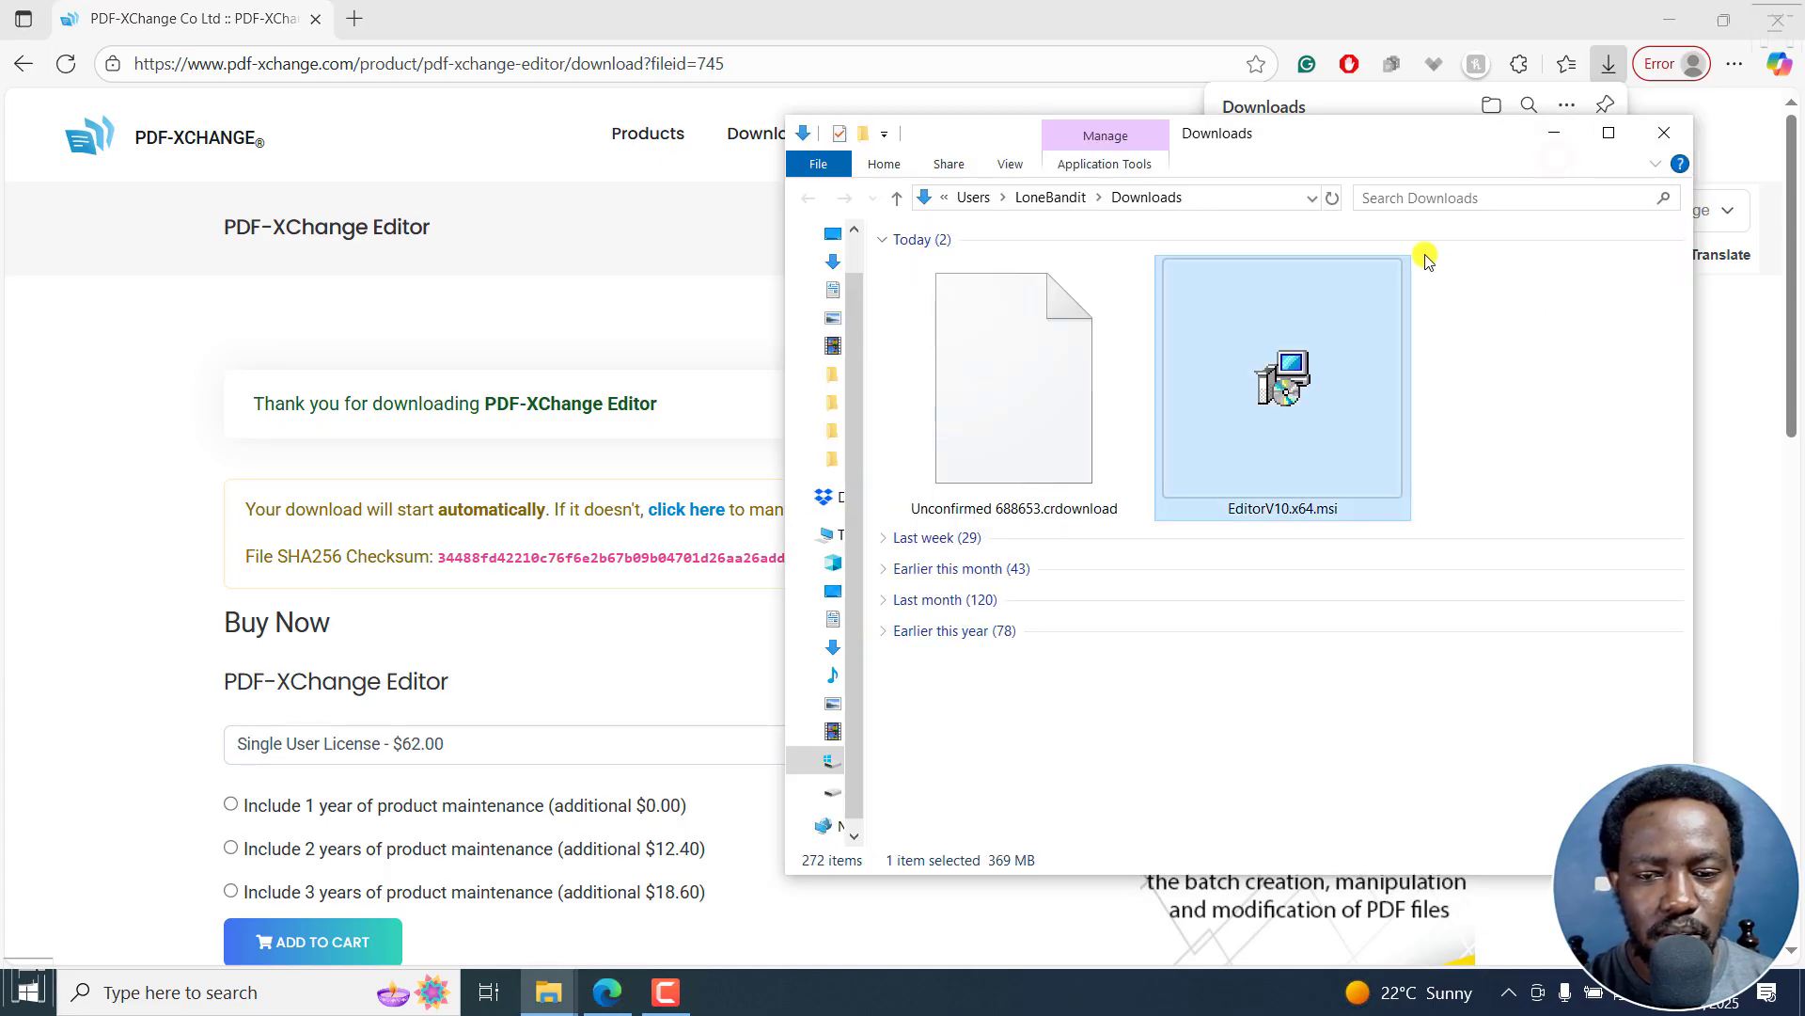
pyautogui.click(1331, 199)
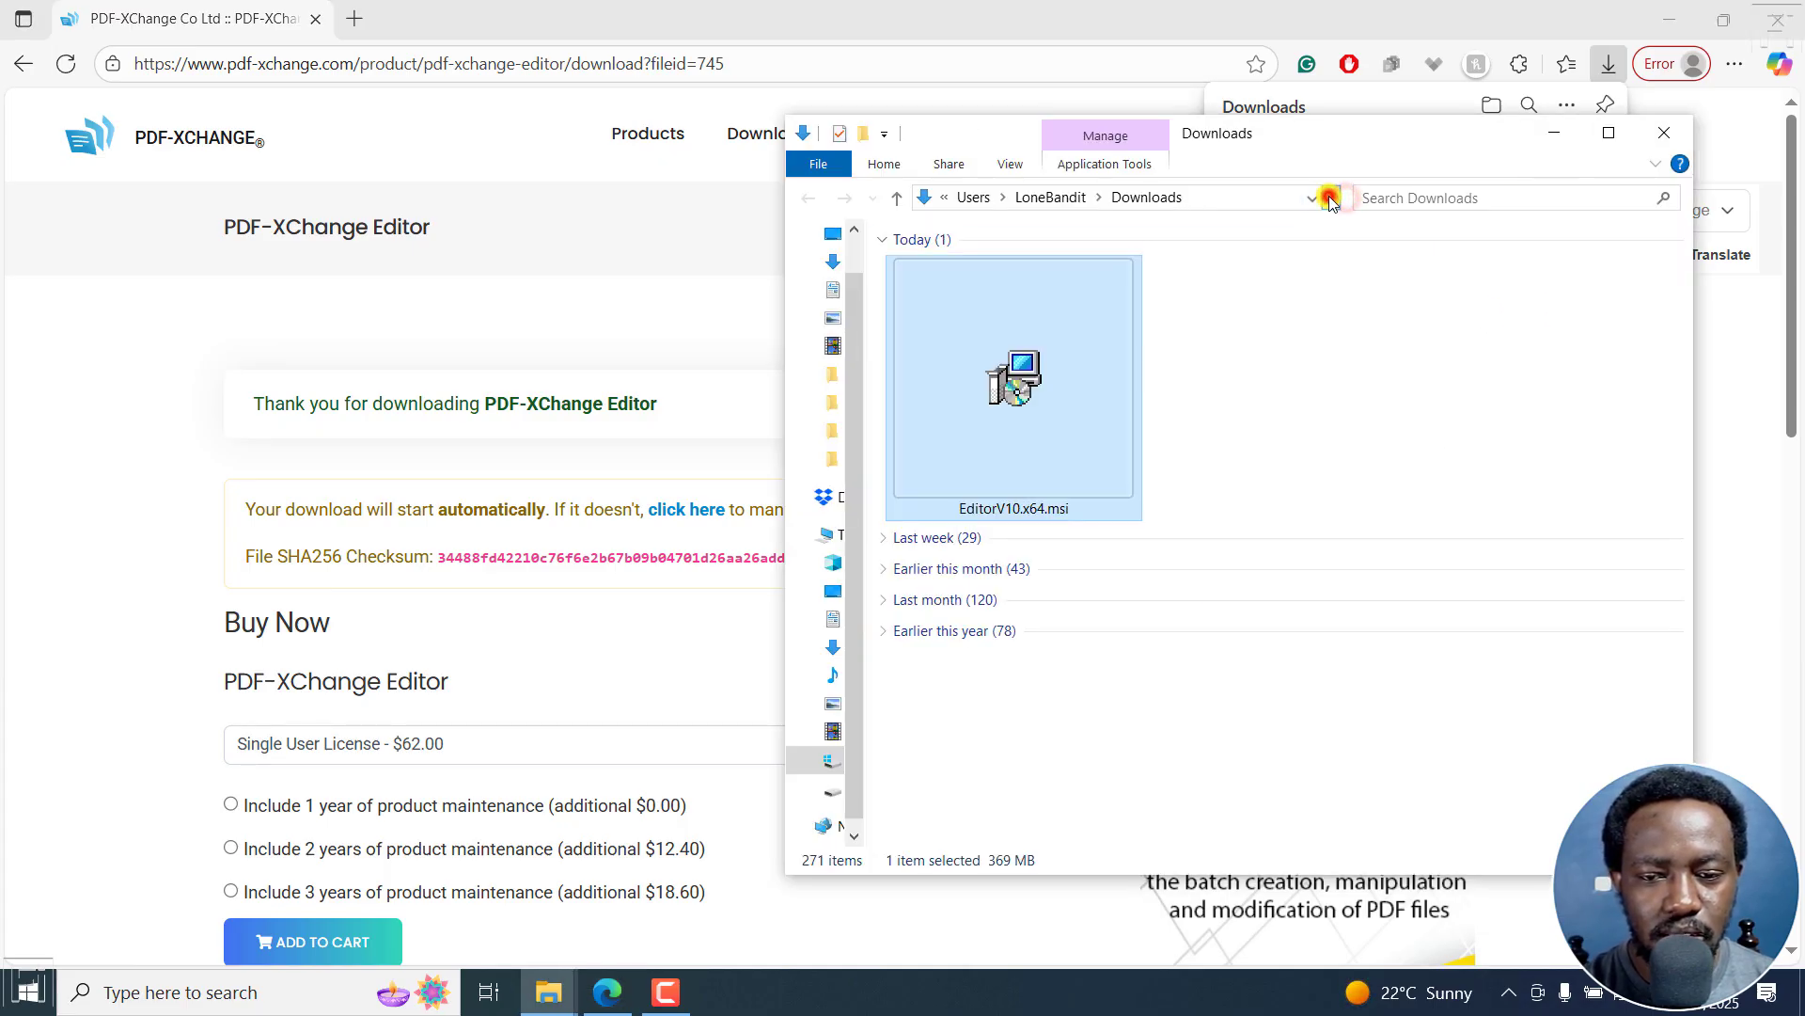
pyautogui.rightClick(1025, 421)
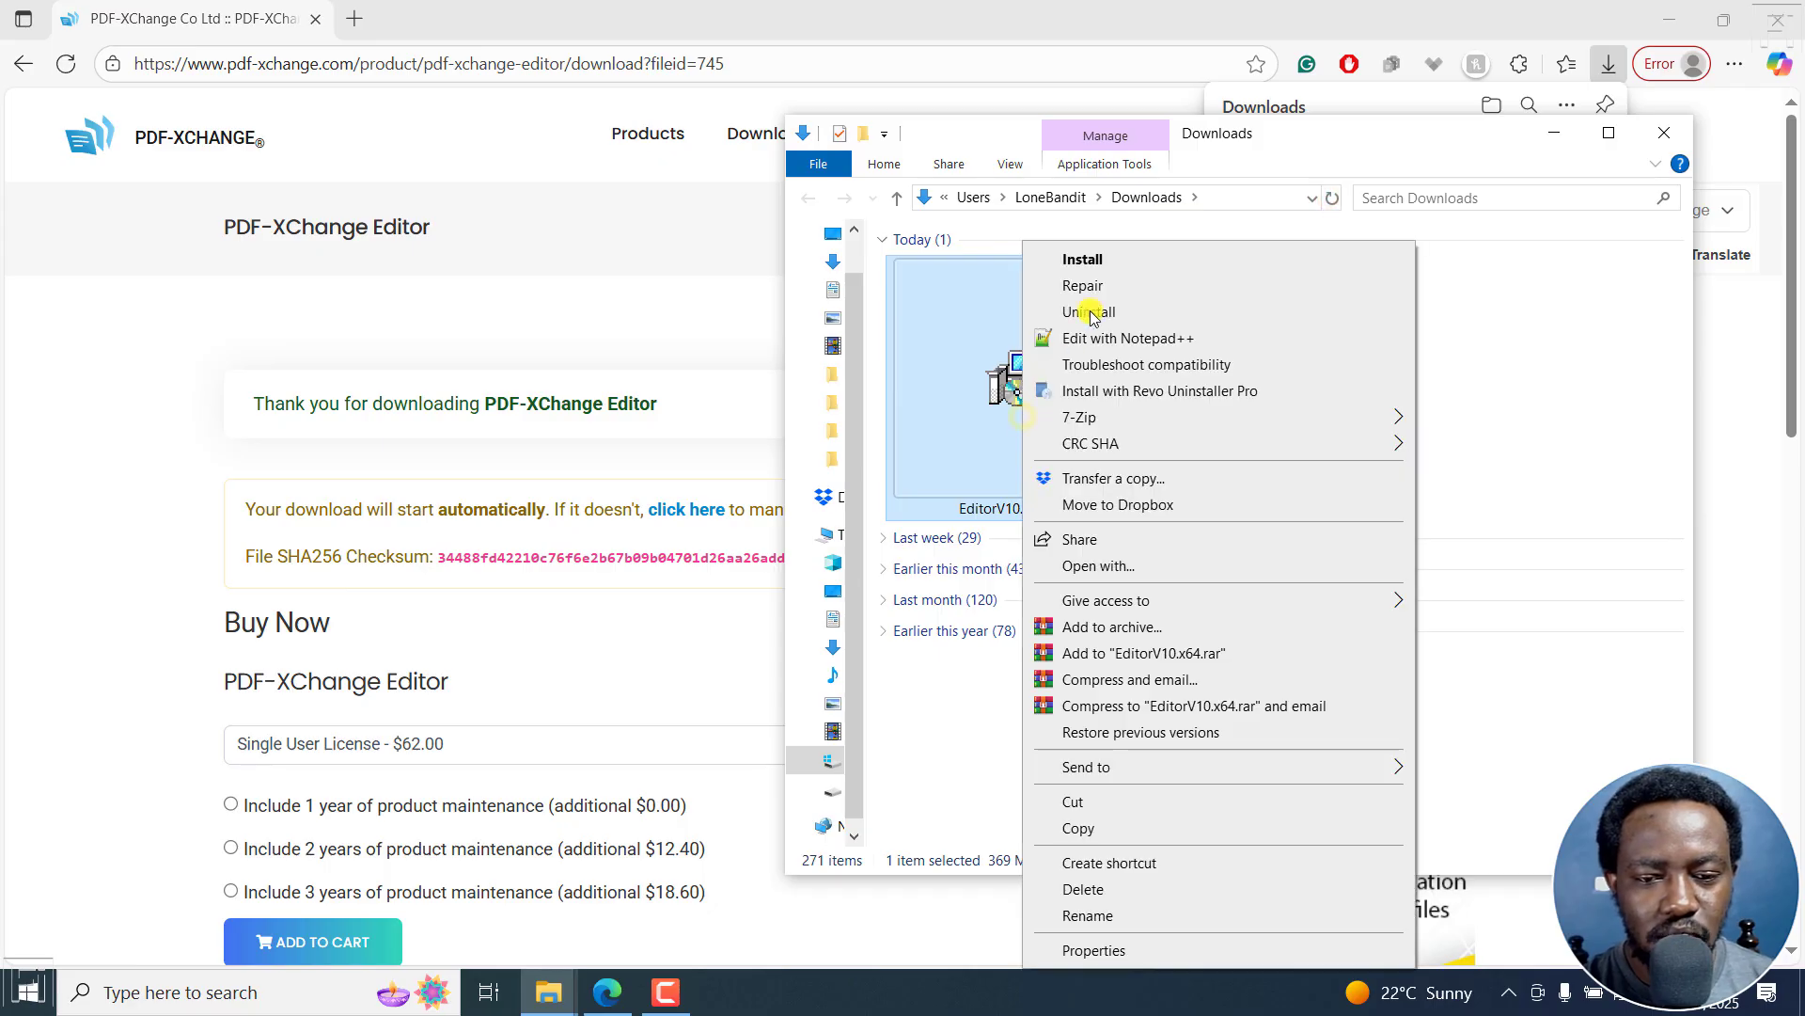
pyautogui.click(1127, 262)
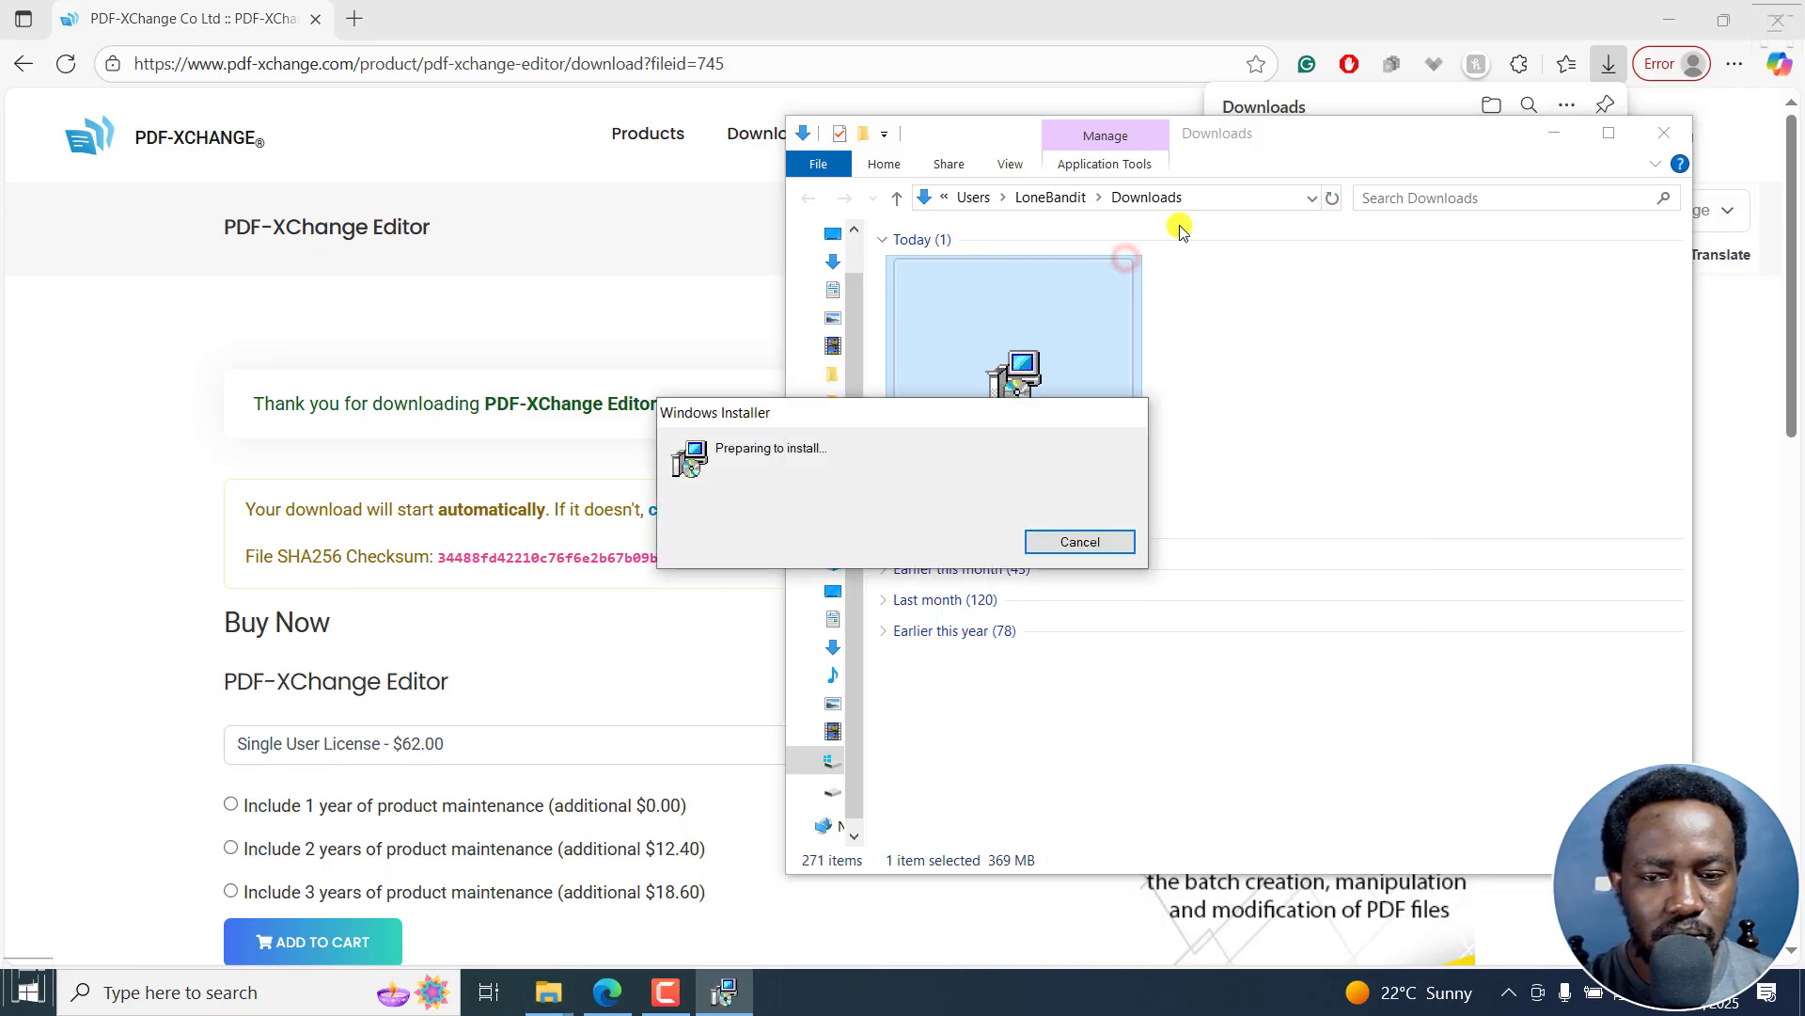
pyautogui.click(1679, 26)
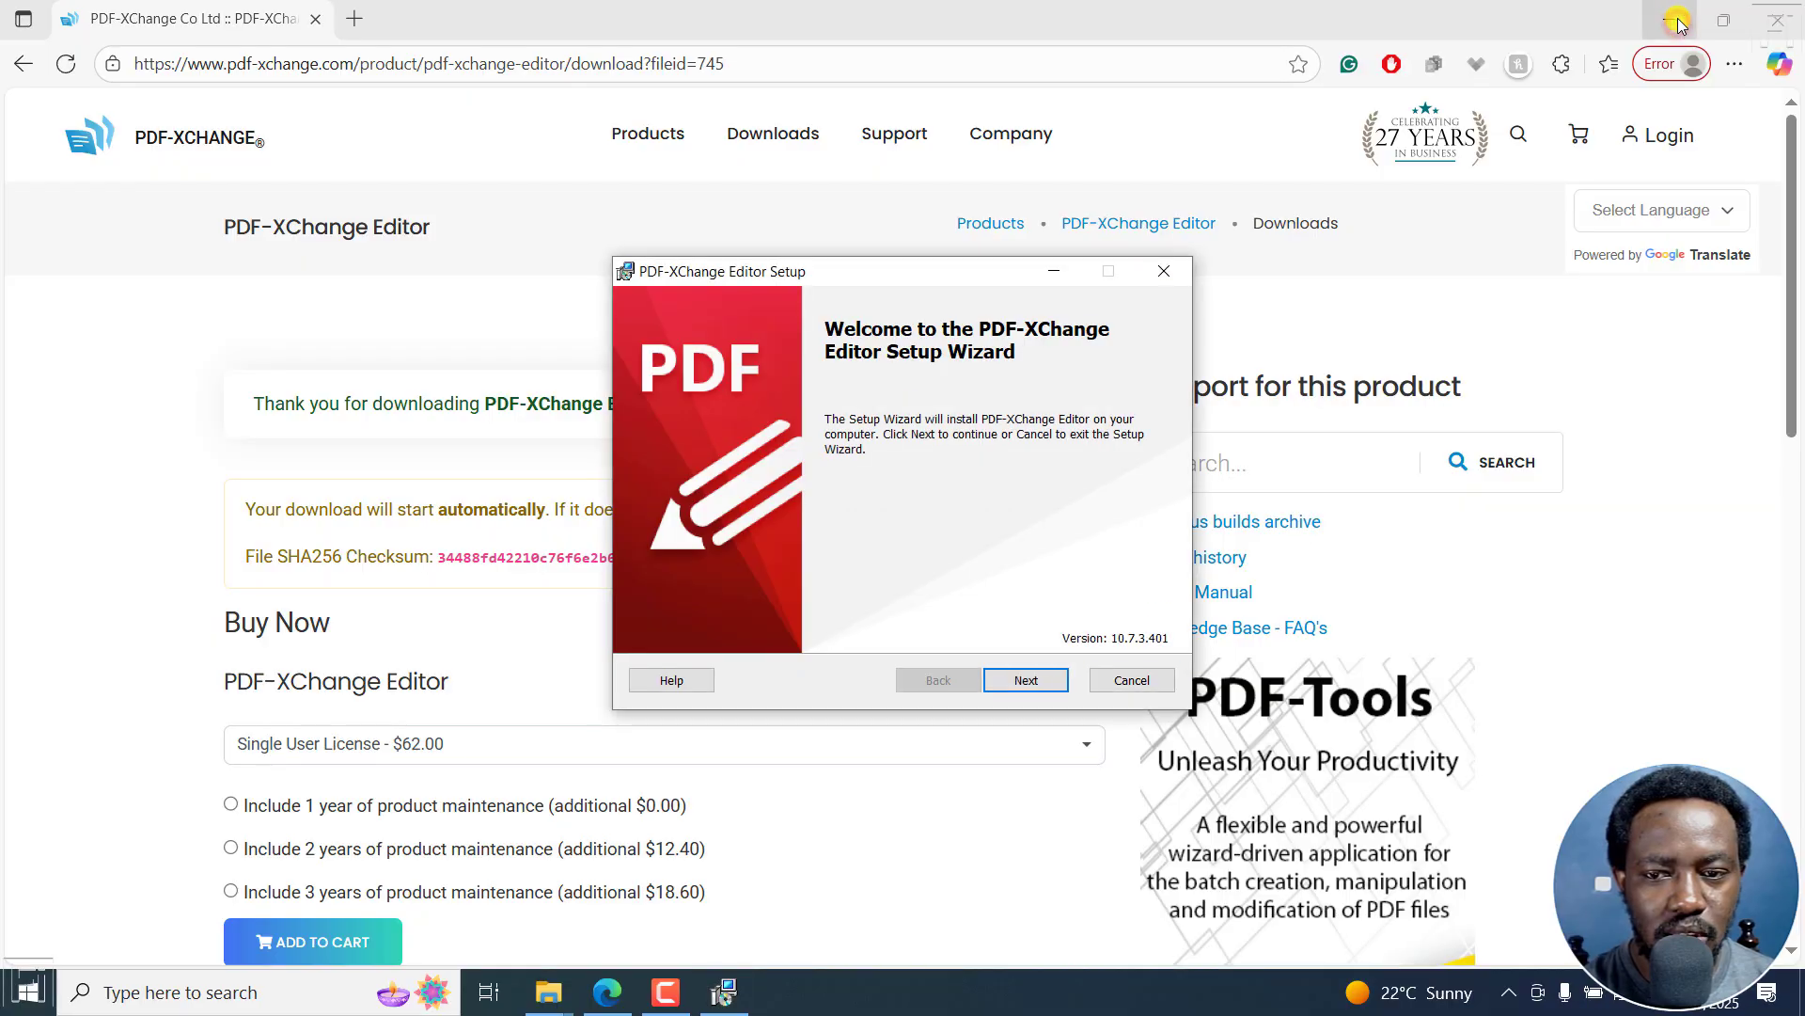
# Step: Minimize the browser, Documents and Downloads windows to reveal the Setup Wizard
pyautogui.click(1679, 23)
pyautogui.click(1523, 102)
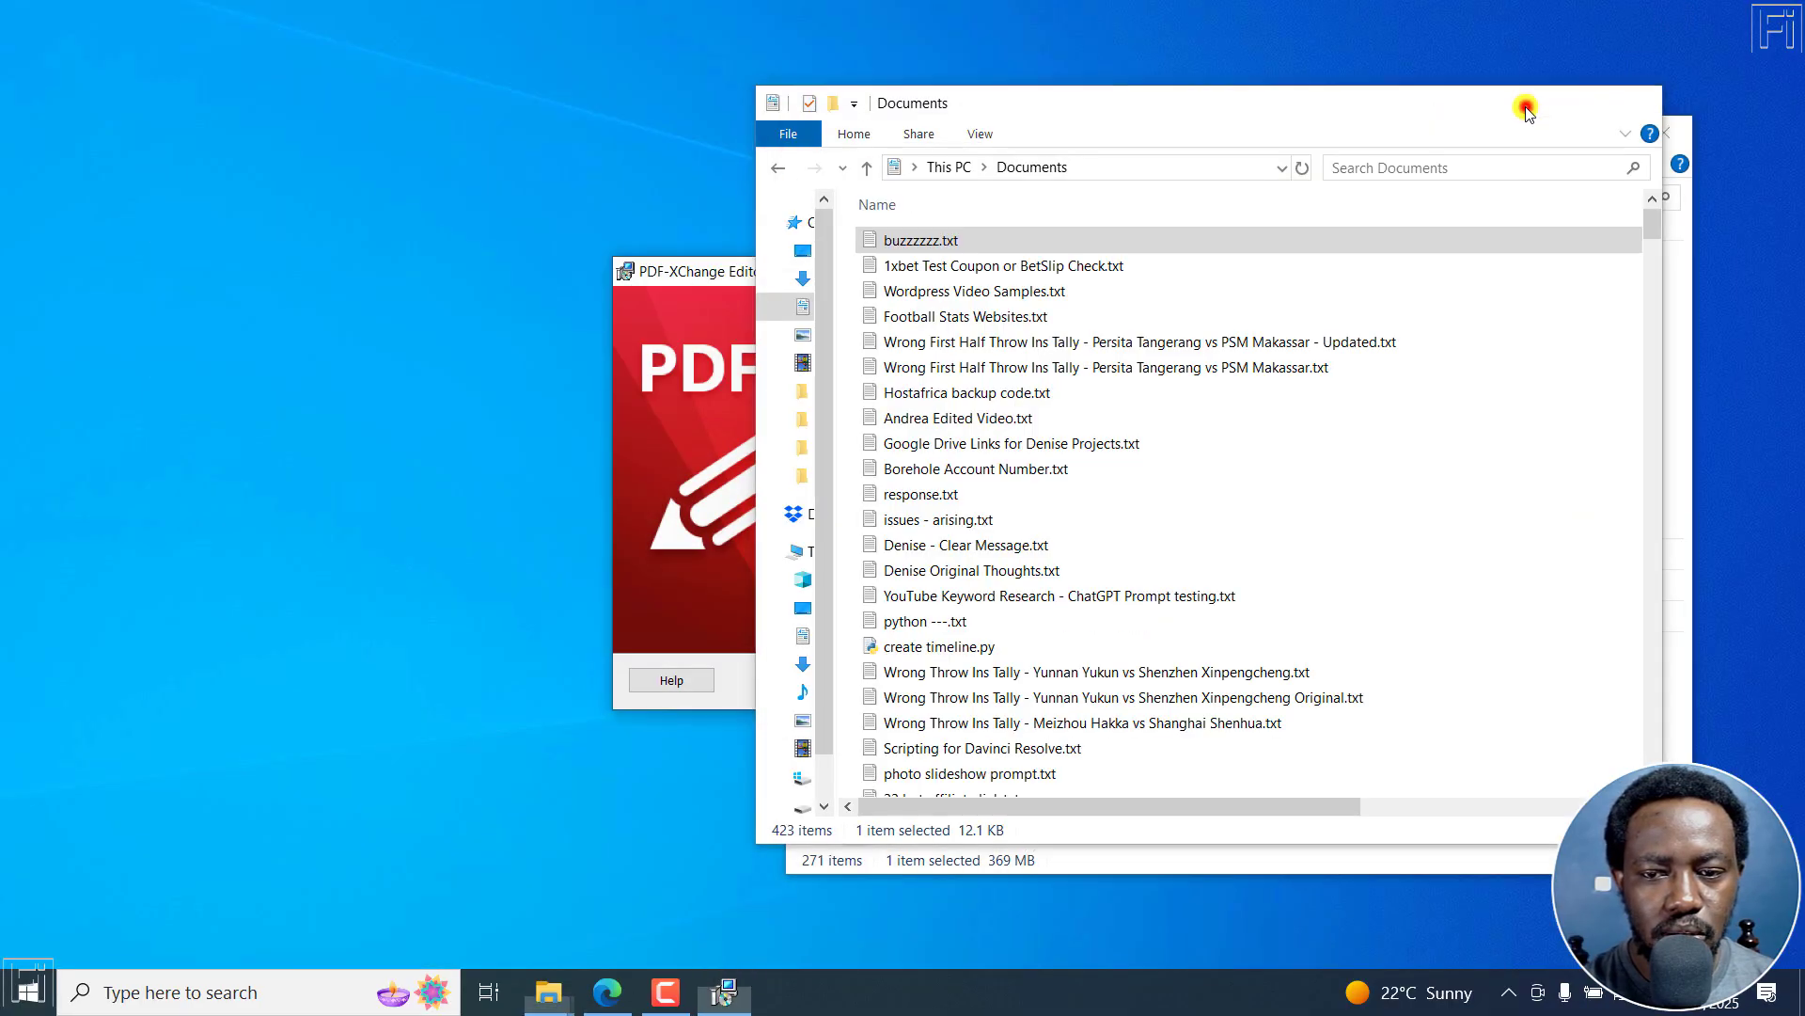
pyautogui.click(1553, 132)
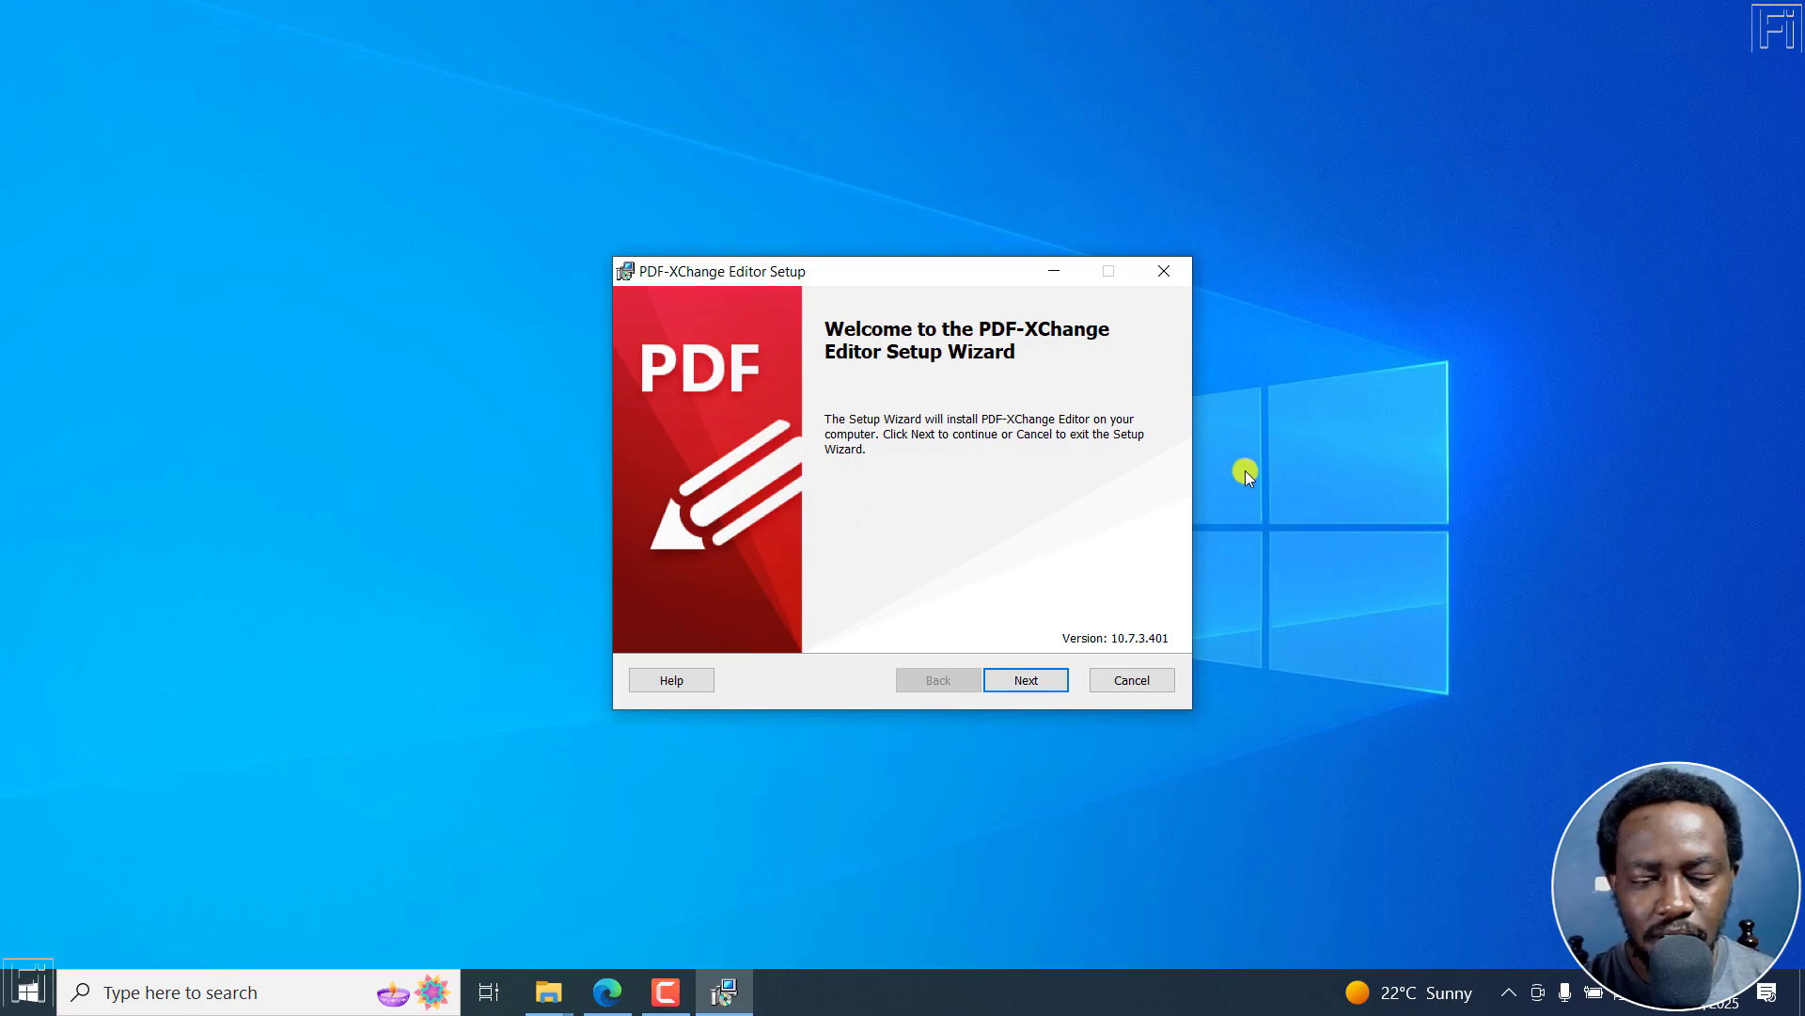
# Step: Accept the licence, choose Complete setup as Free Version, and reach Ready to install
pyautogui.click(1010, 681)
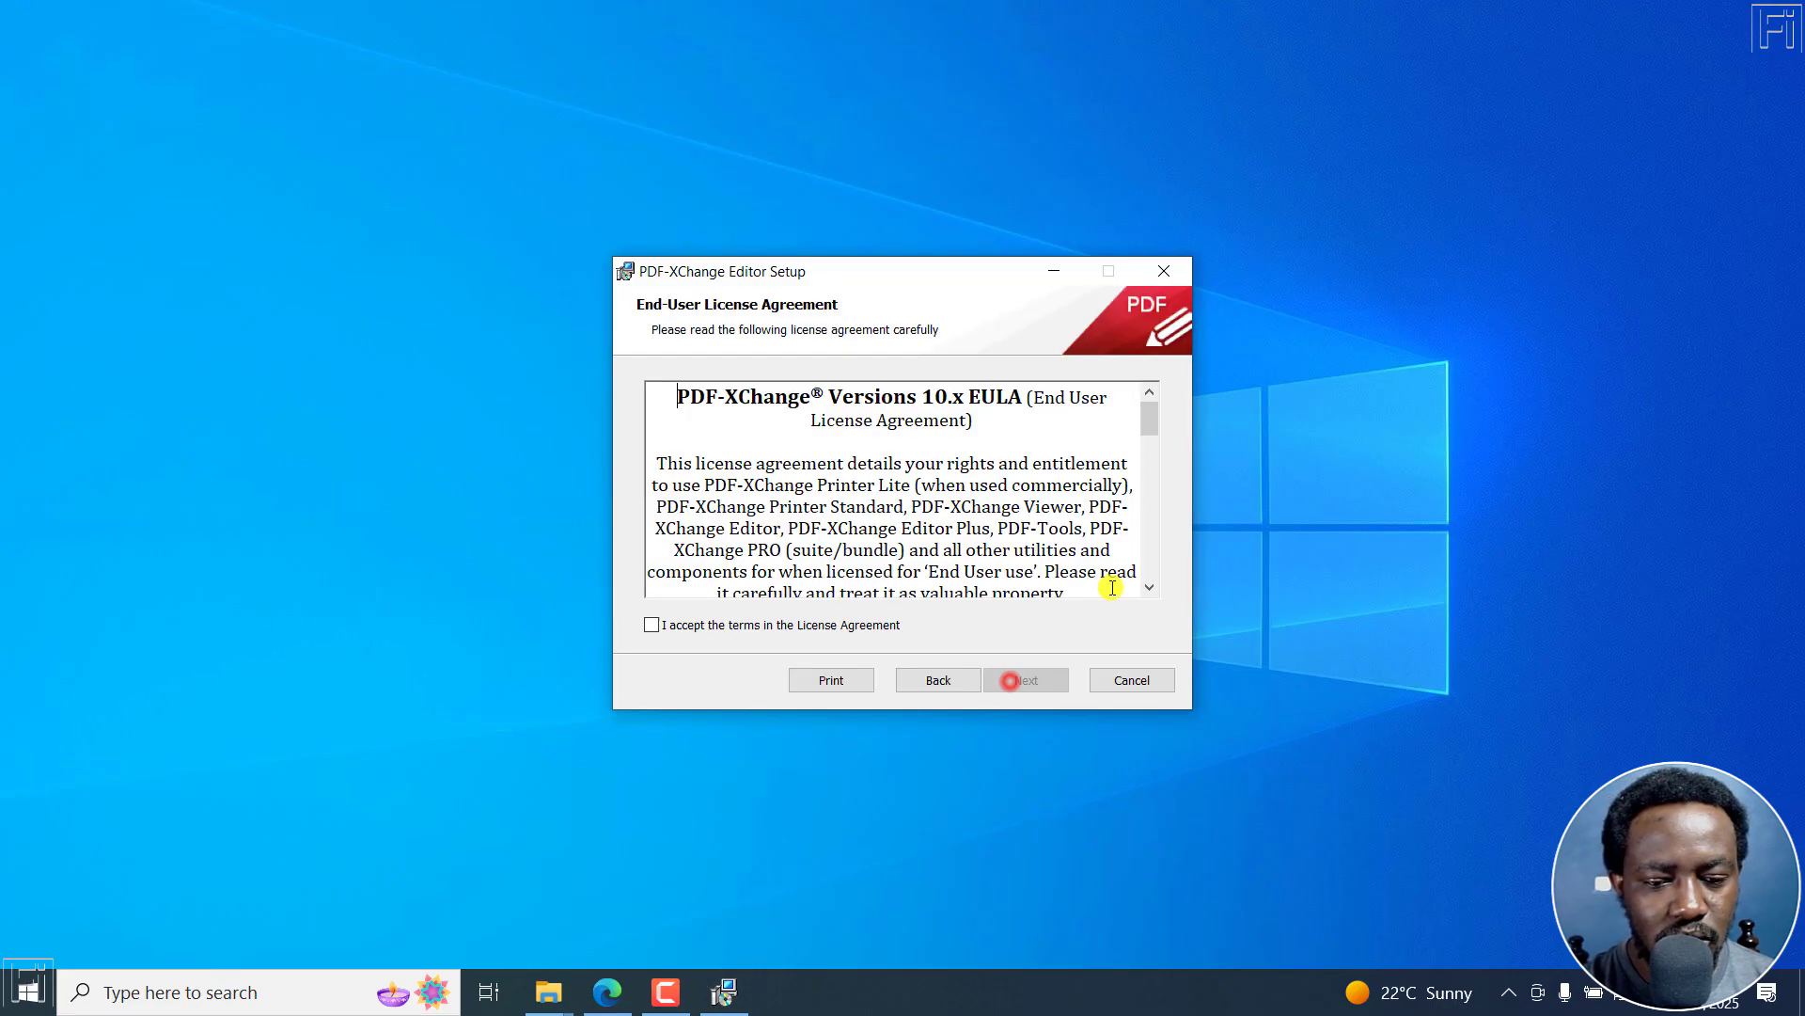
pyautogui.click(648, 625)
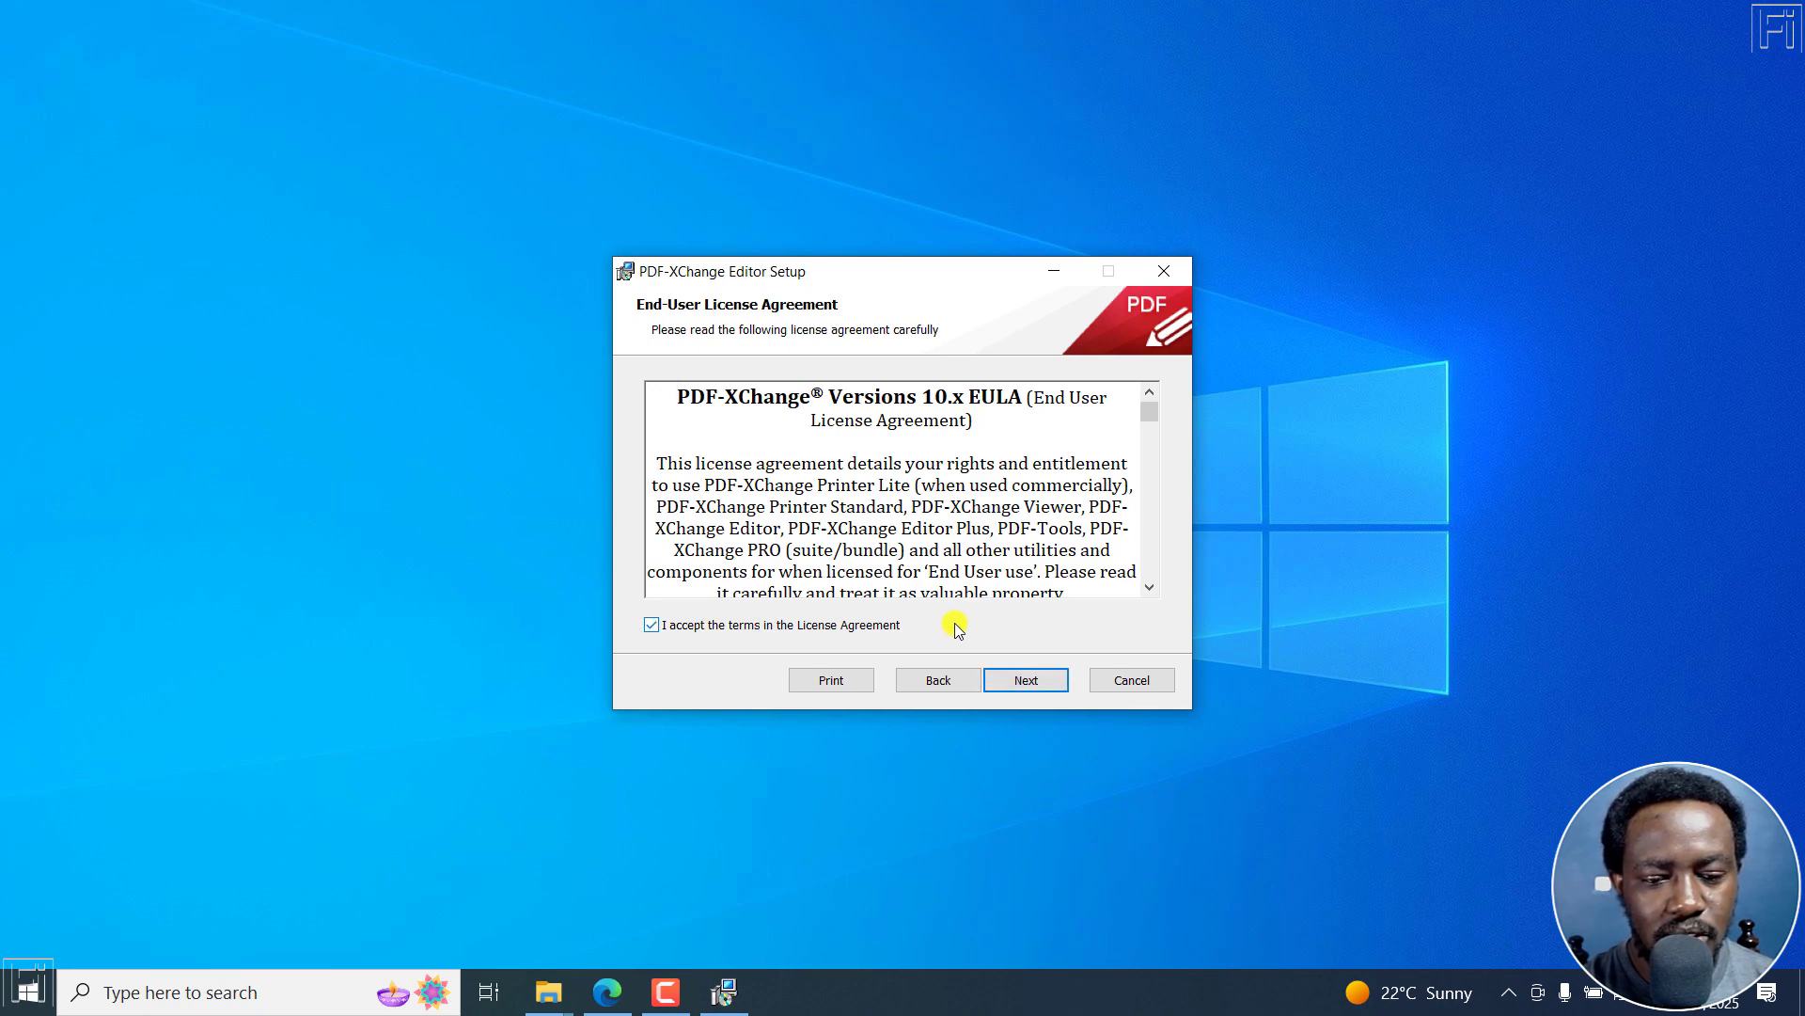
pyautogui.click(1032, 680)
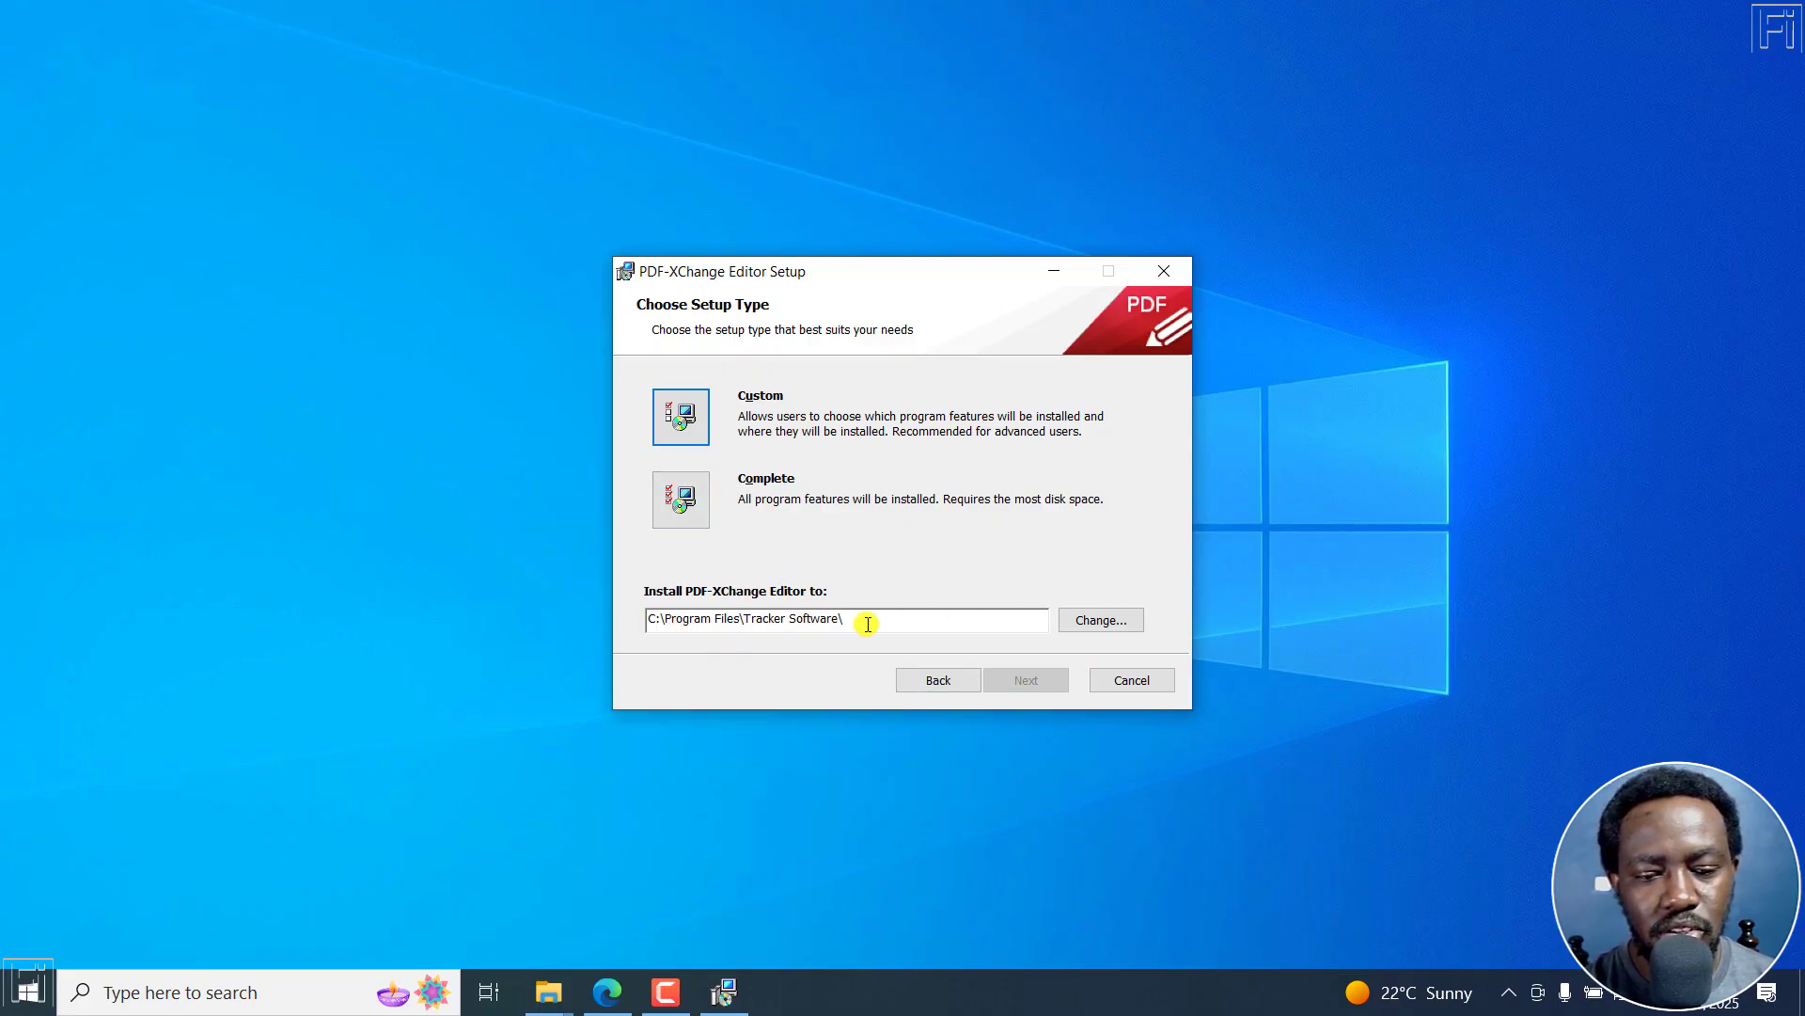
pyautogui.click(753, 405)
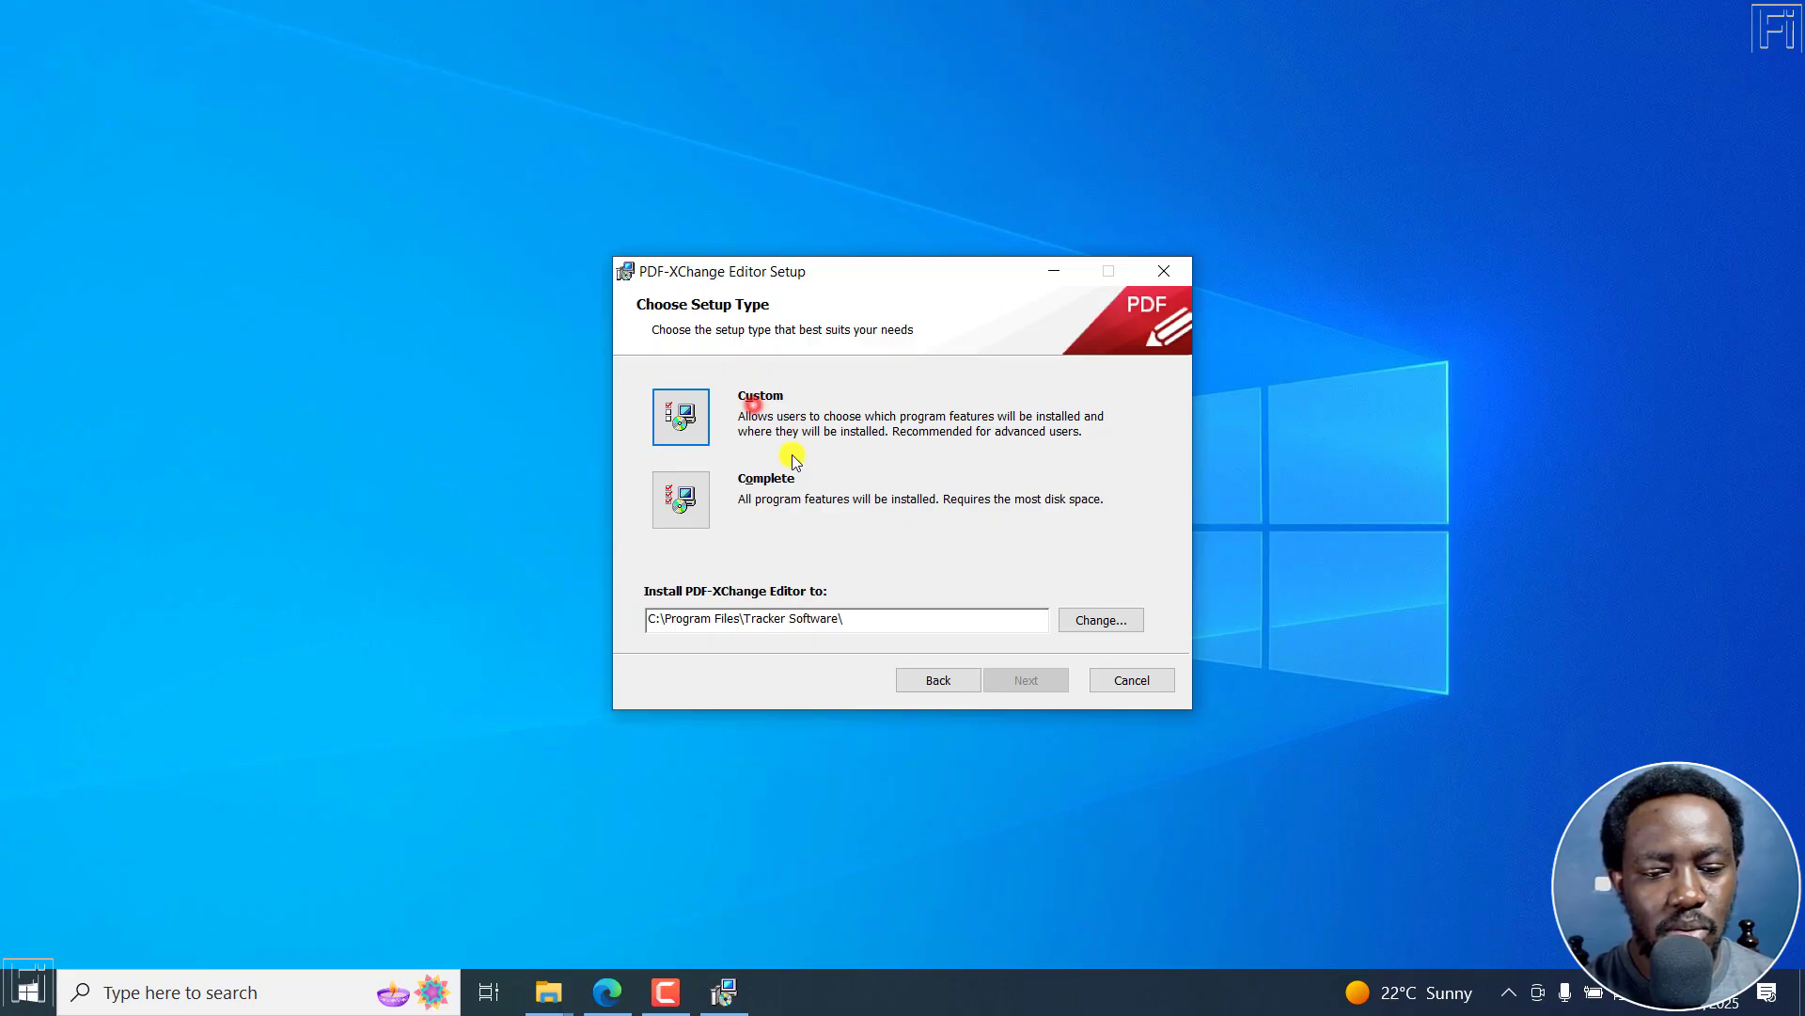
pyautogui.click(663, 489)
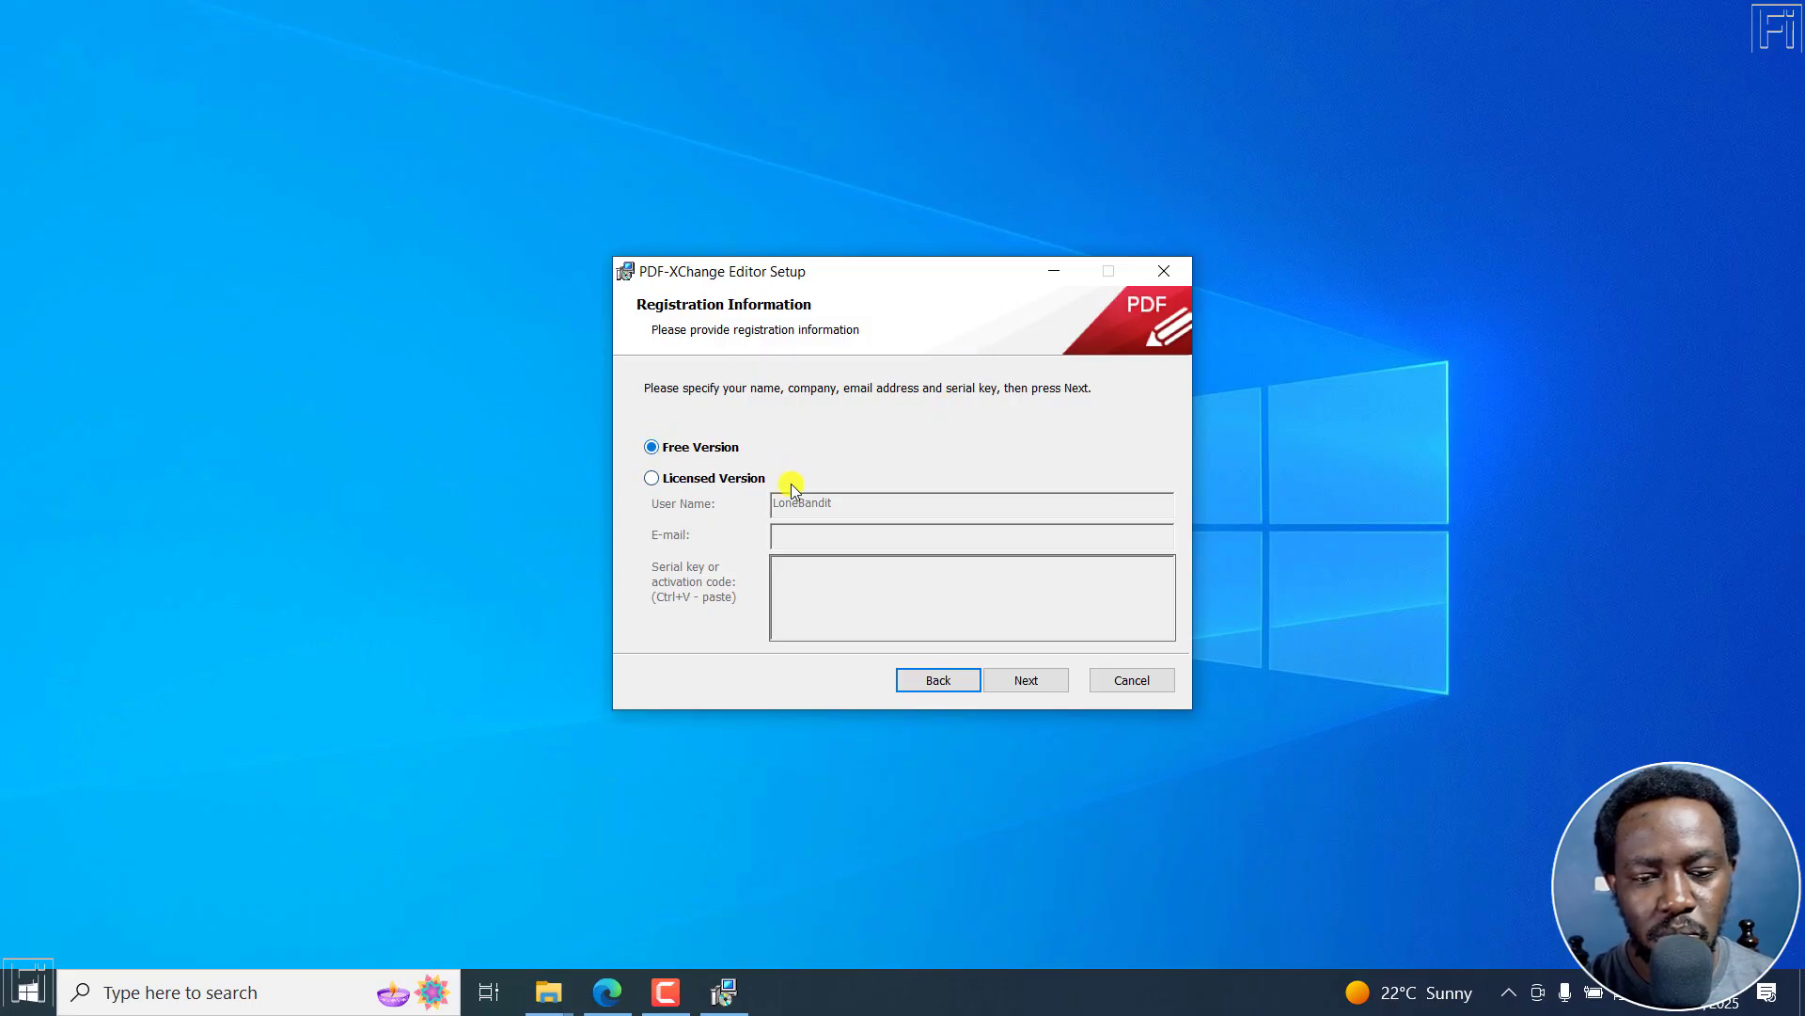
pyautogui.click(1034, 679)
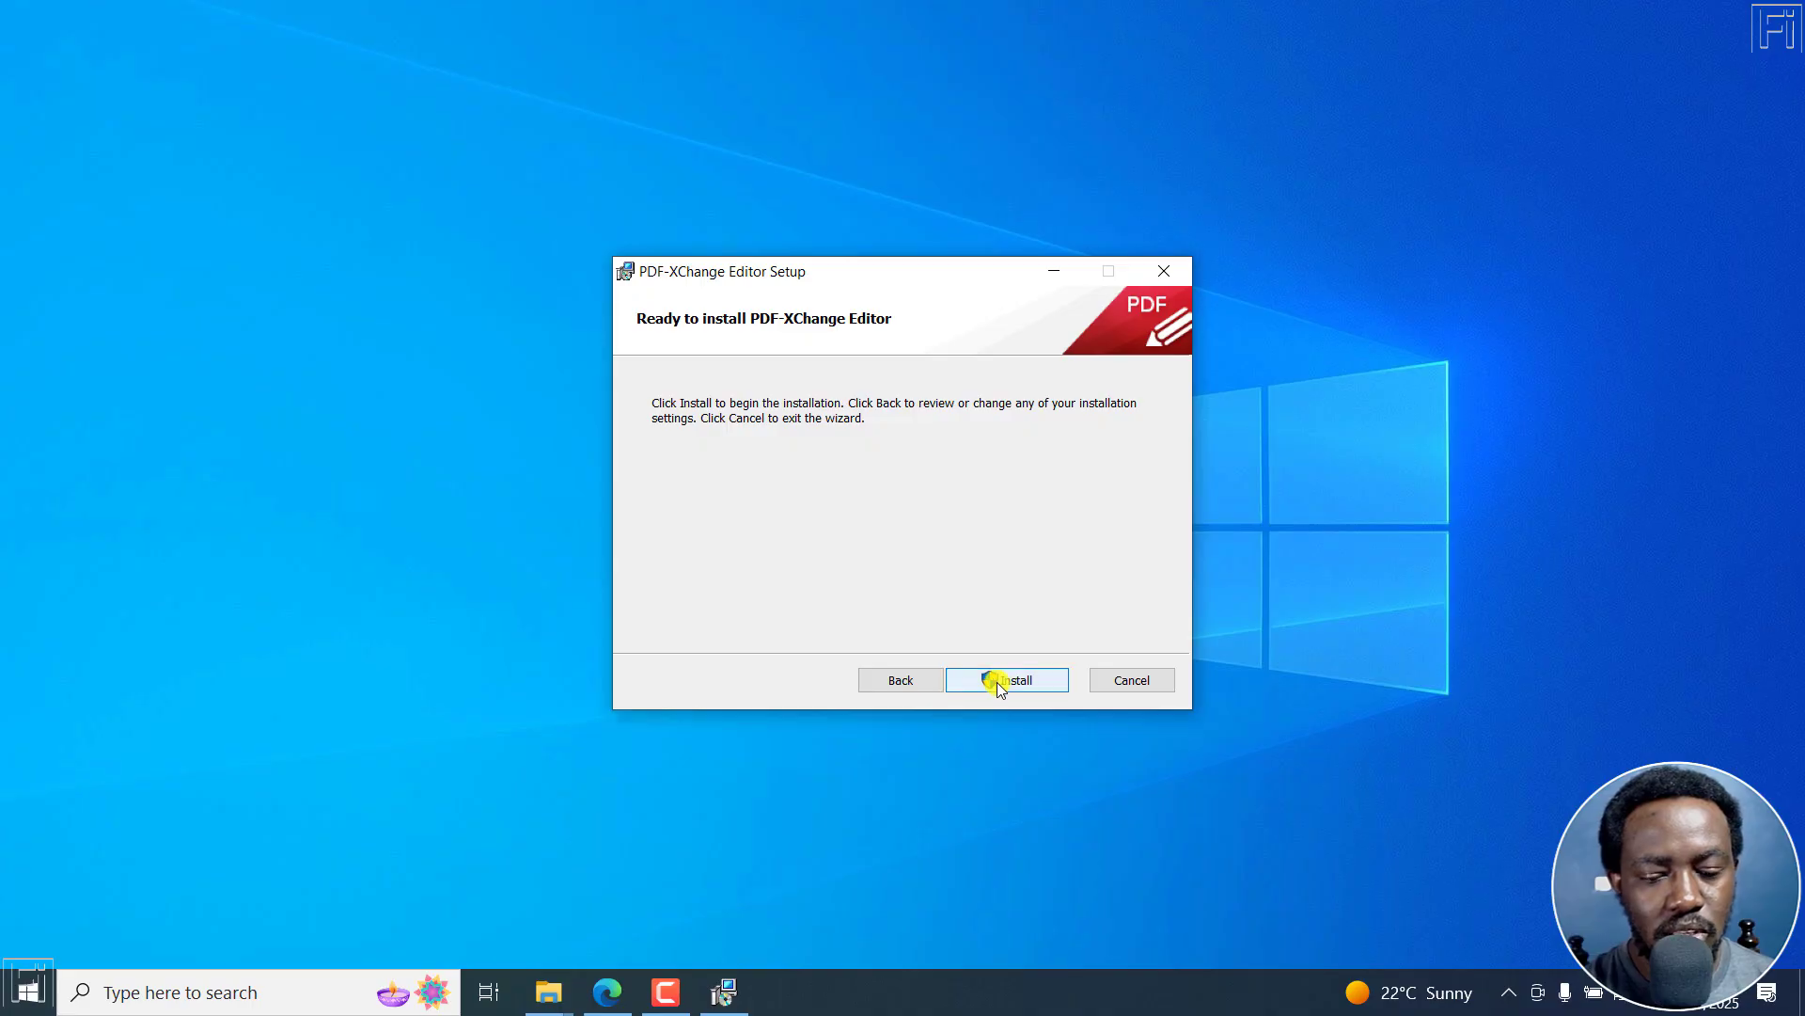
# Step: Install PDF-XChange Editor and finish the wizard with Launch PDF-XChange Editor checked
pyautogui.click(997, 680)
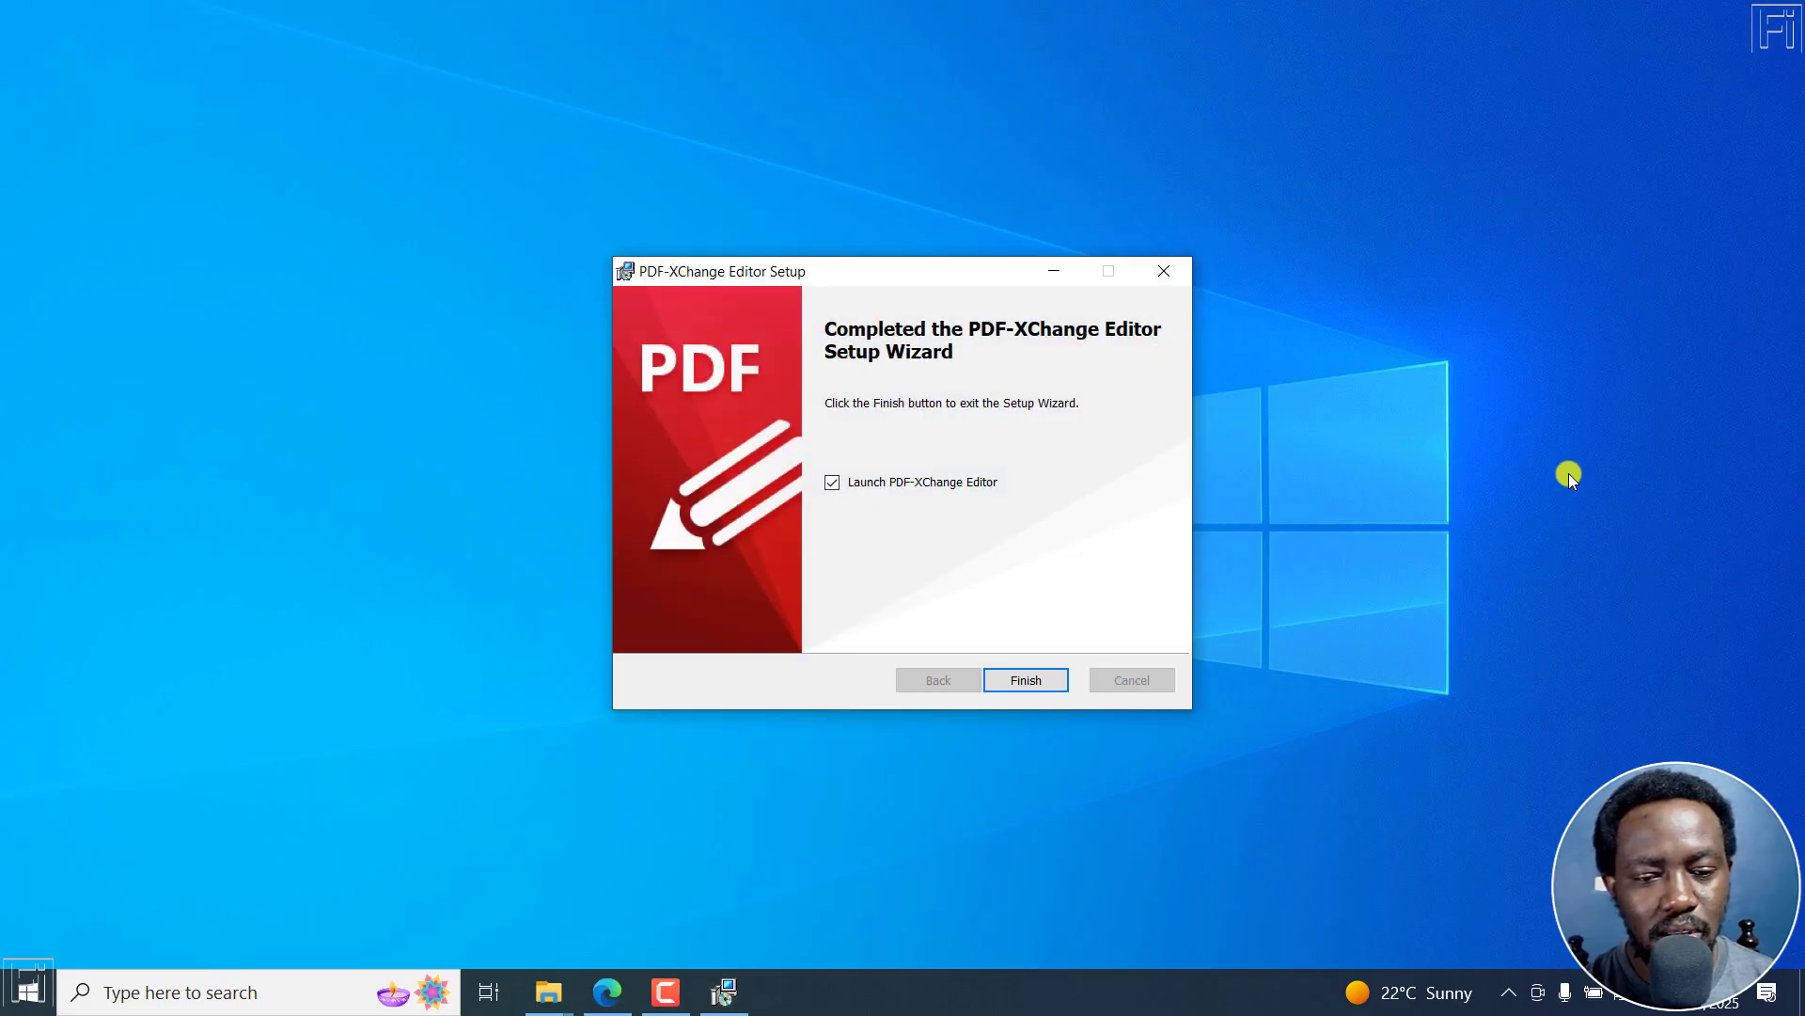
pyautogui.click(1025, 679)
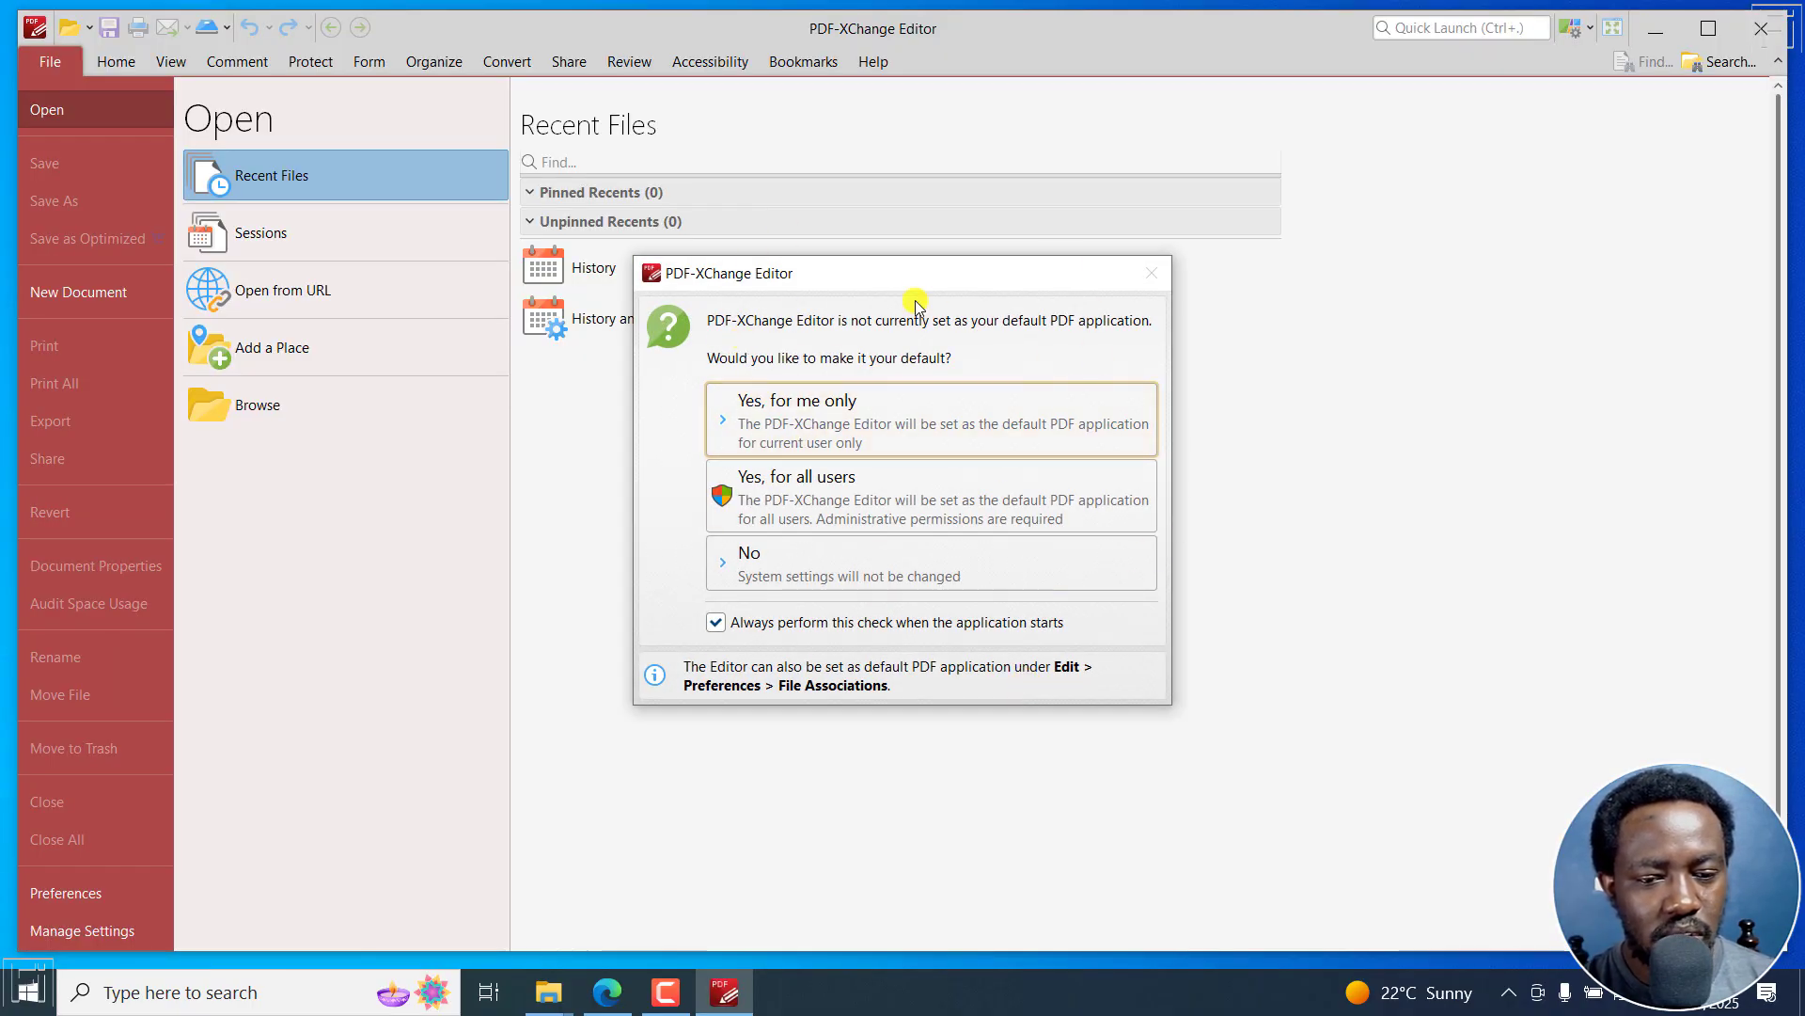
# Step: Make PDF-XChange Editor the default PDF app for all users, then browse the View, Comment and Protect tabs
pyautogui.click(791, 488)
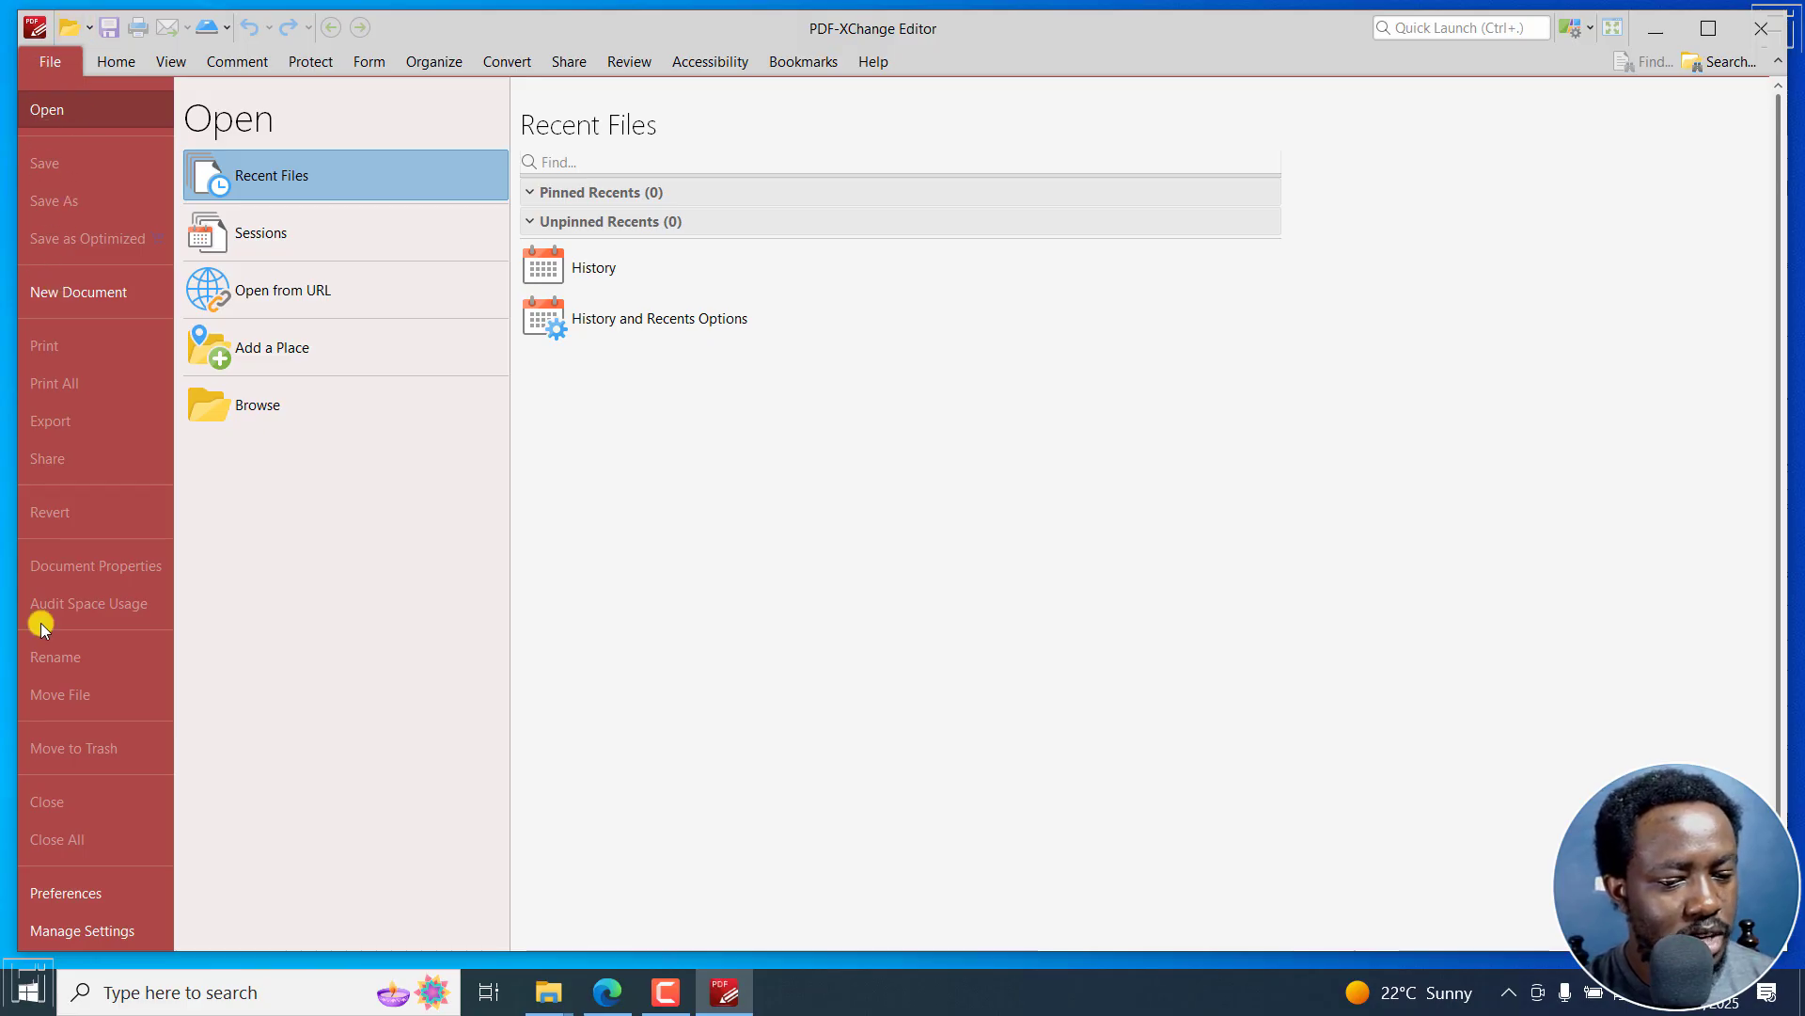
pyautogui.click(109, 68)
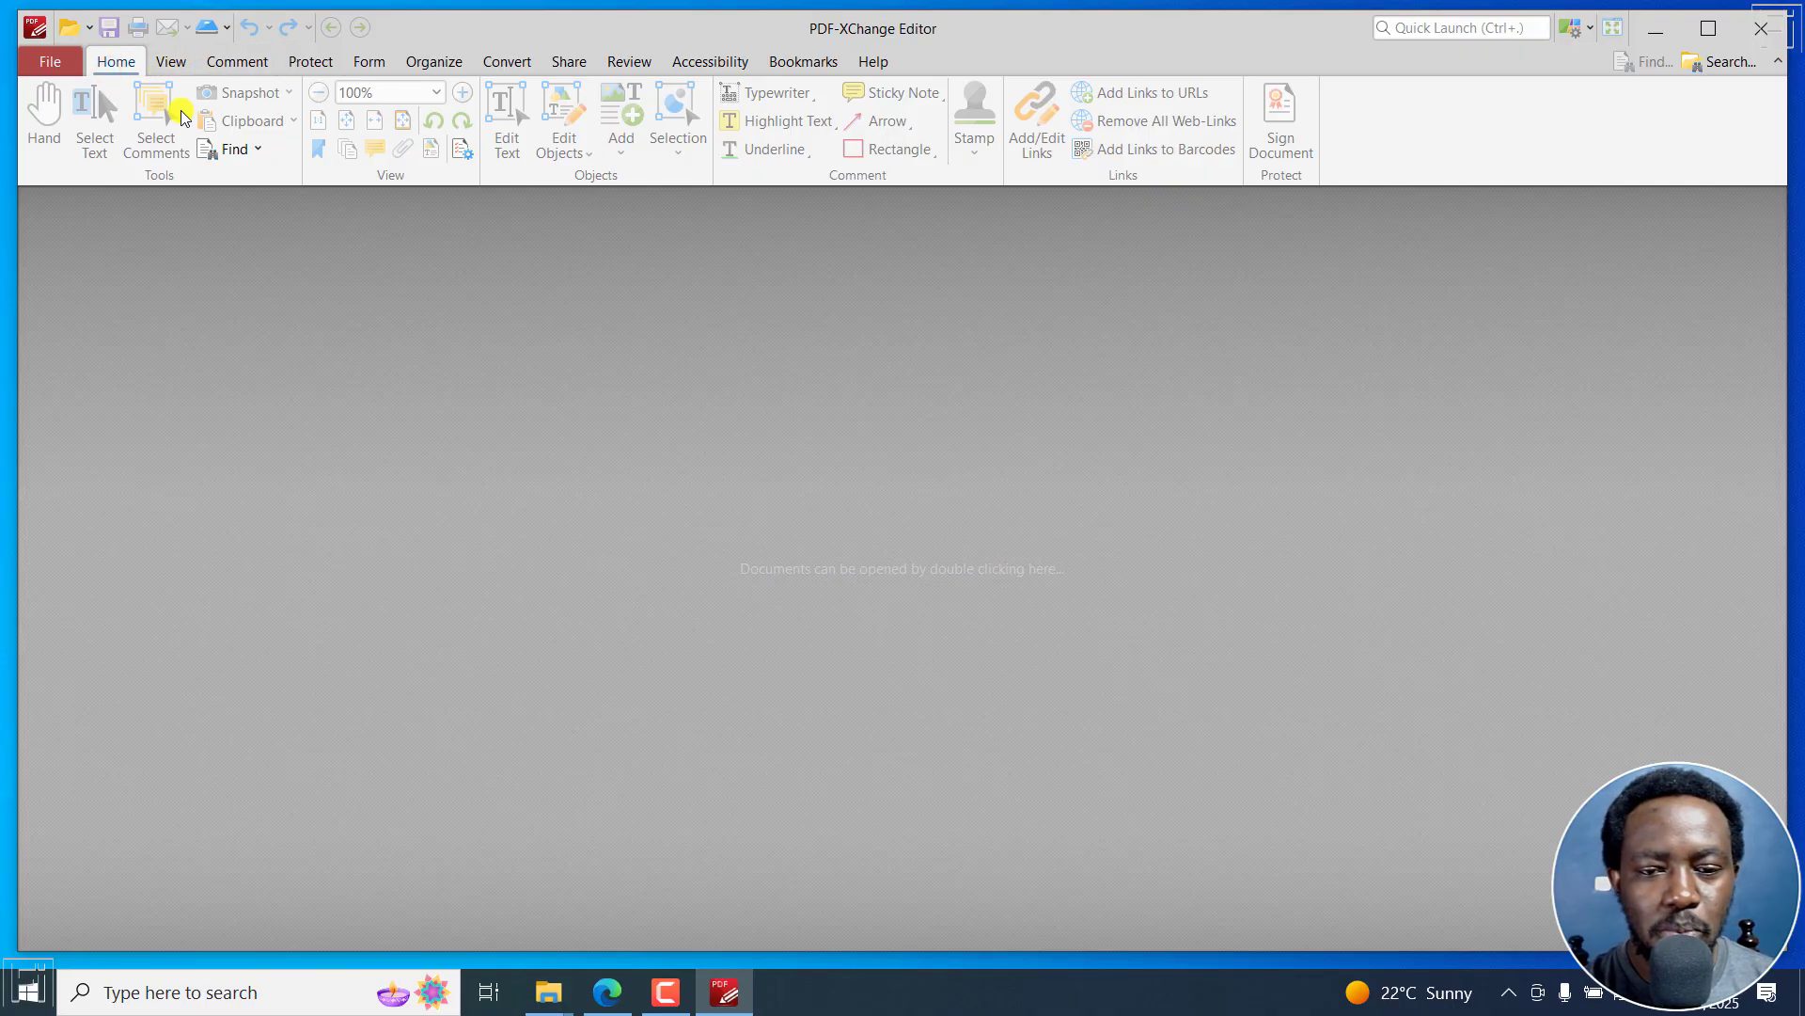
pyautogui.click(172, 63)
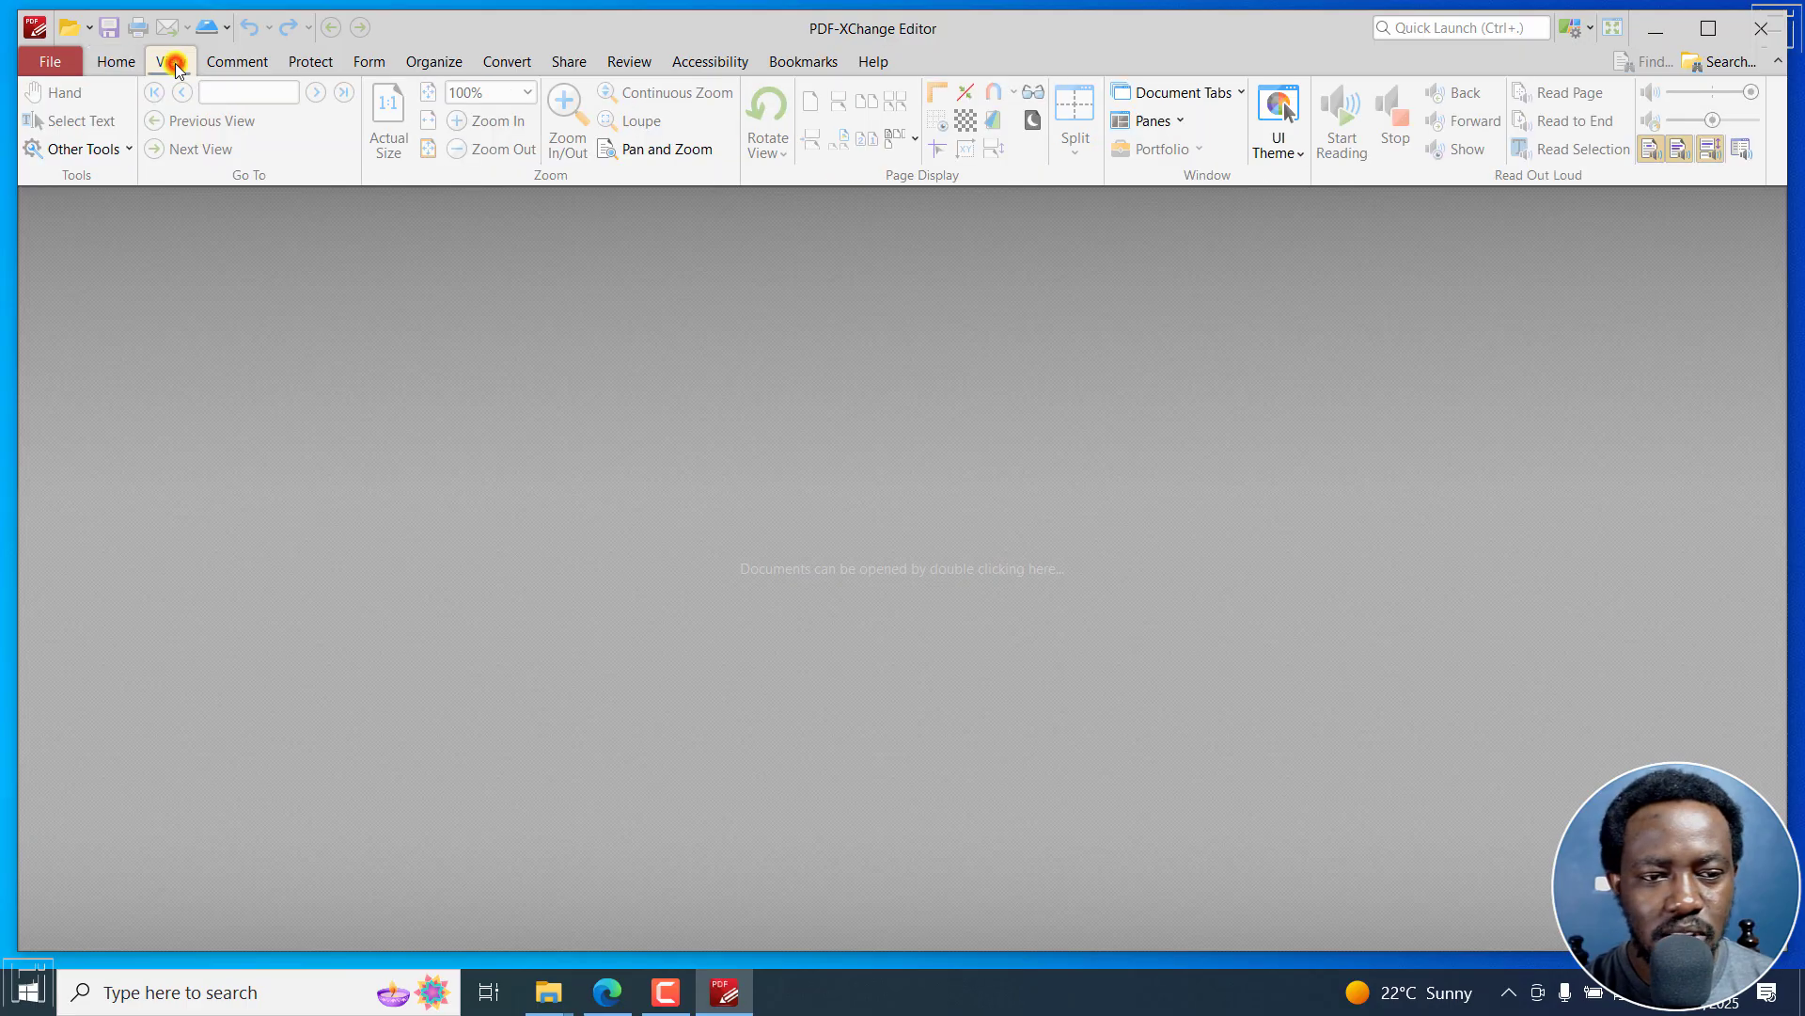
pyautogui.click(244, 62)
pyautogui.click(320, 63)
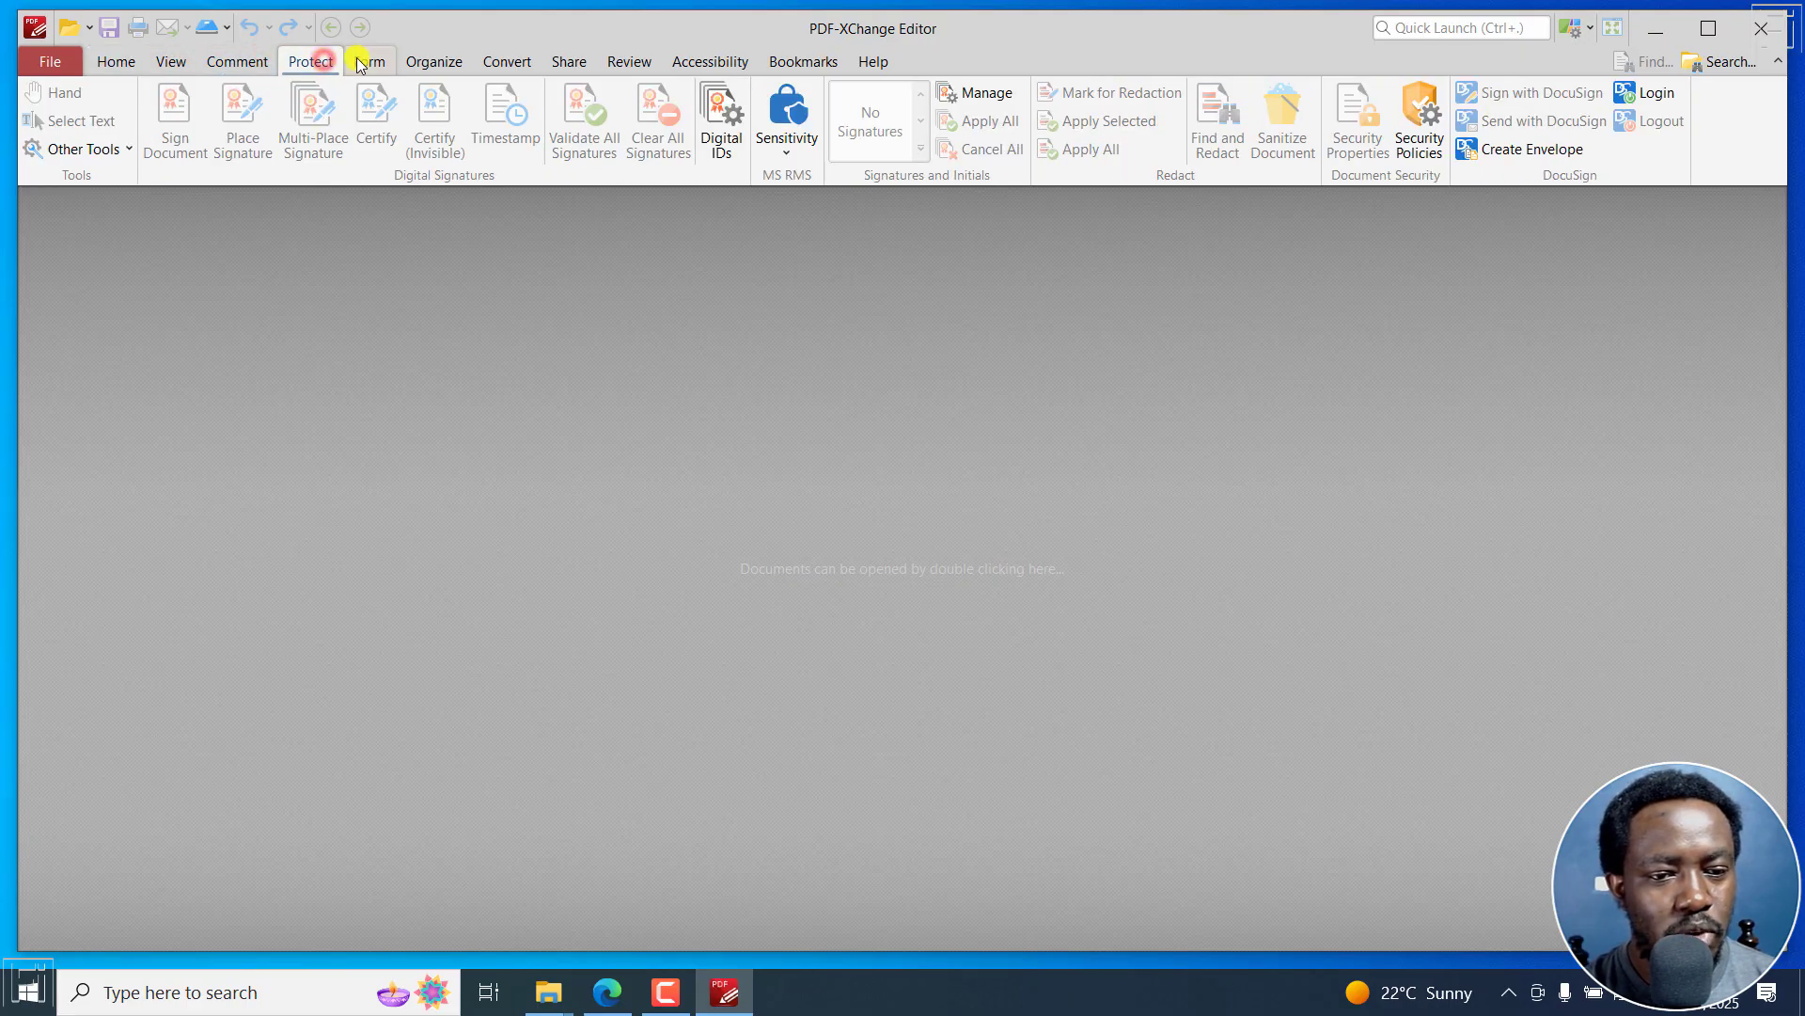
# Step: Browse the Organize, Form and Convert tabs, then show the File Open page with Recent Files
pyautogui.click(419, 60)
pyautogui.click(362, 66)
pyautogui.click(415, 63)
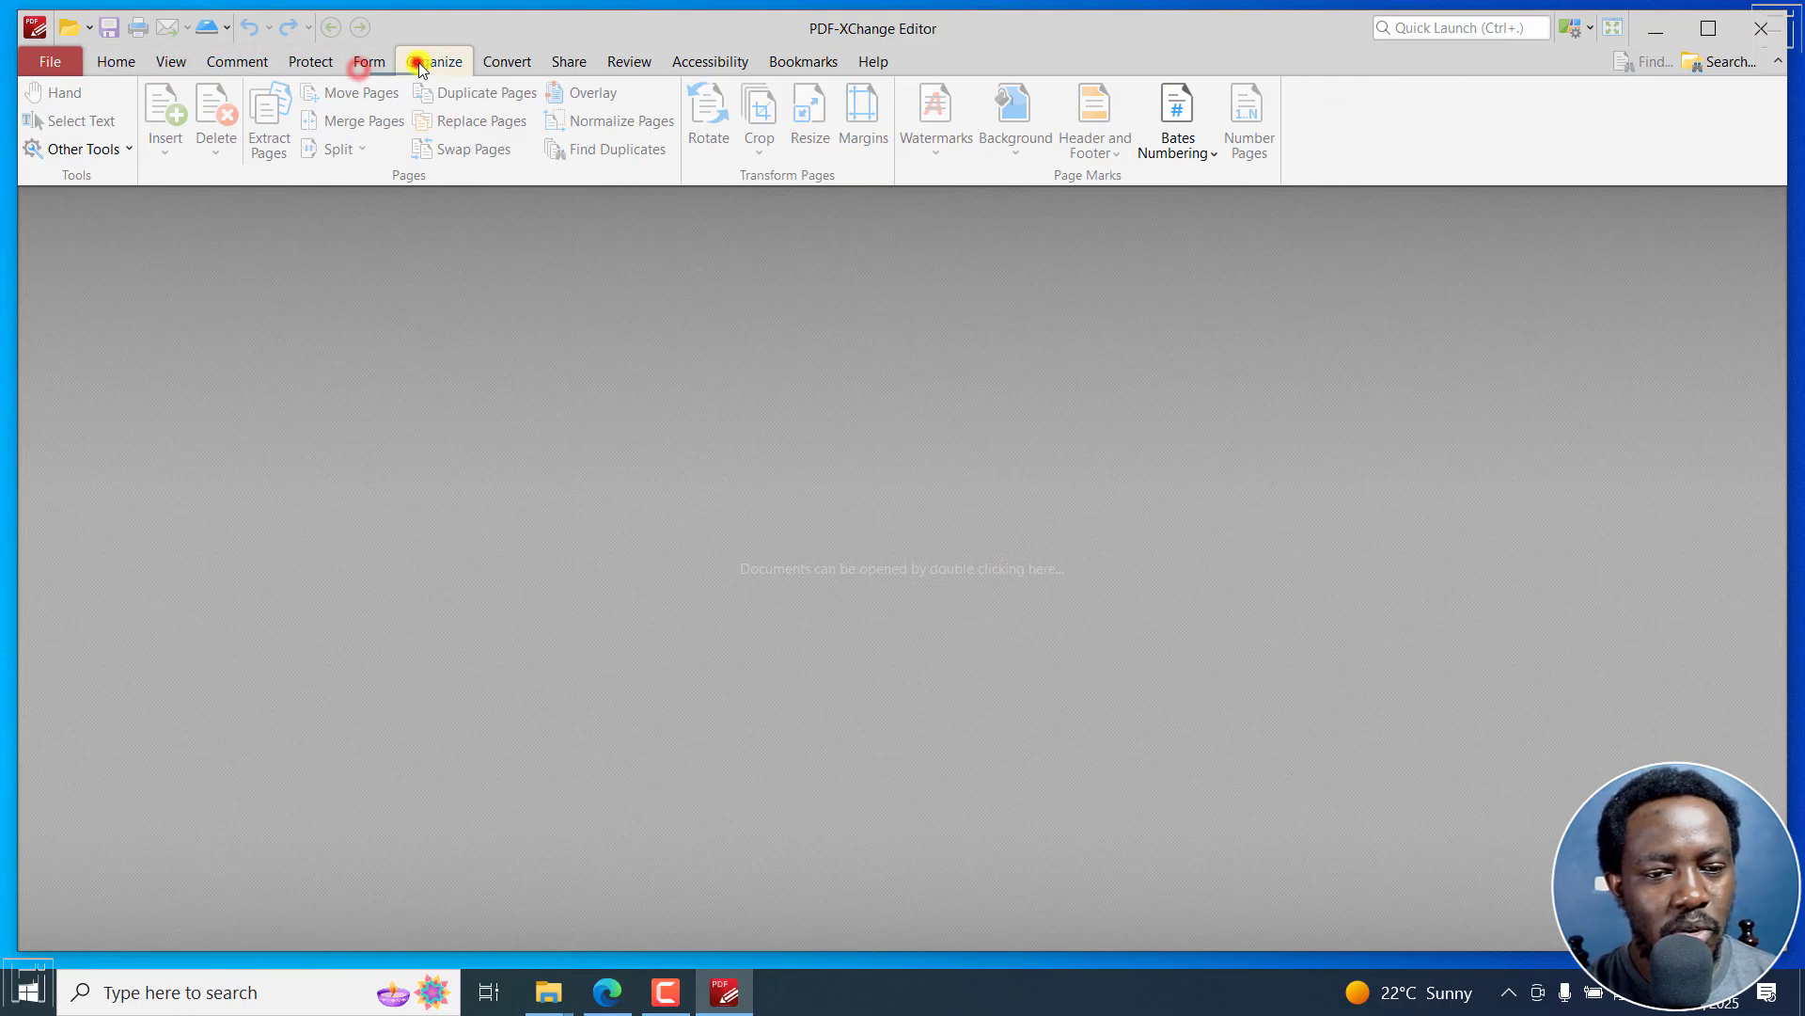
pyautogui.click(505, 60)
pyautogui.click(117, 68)
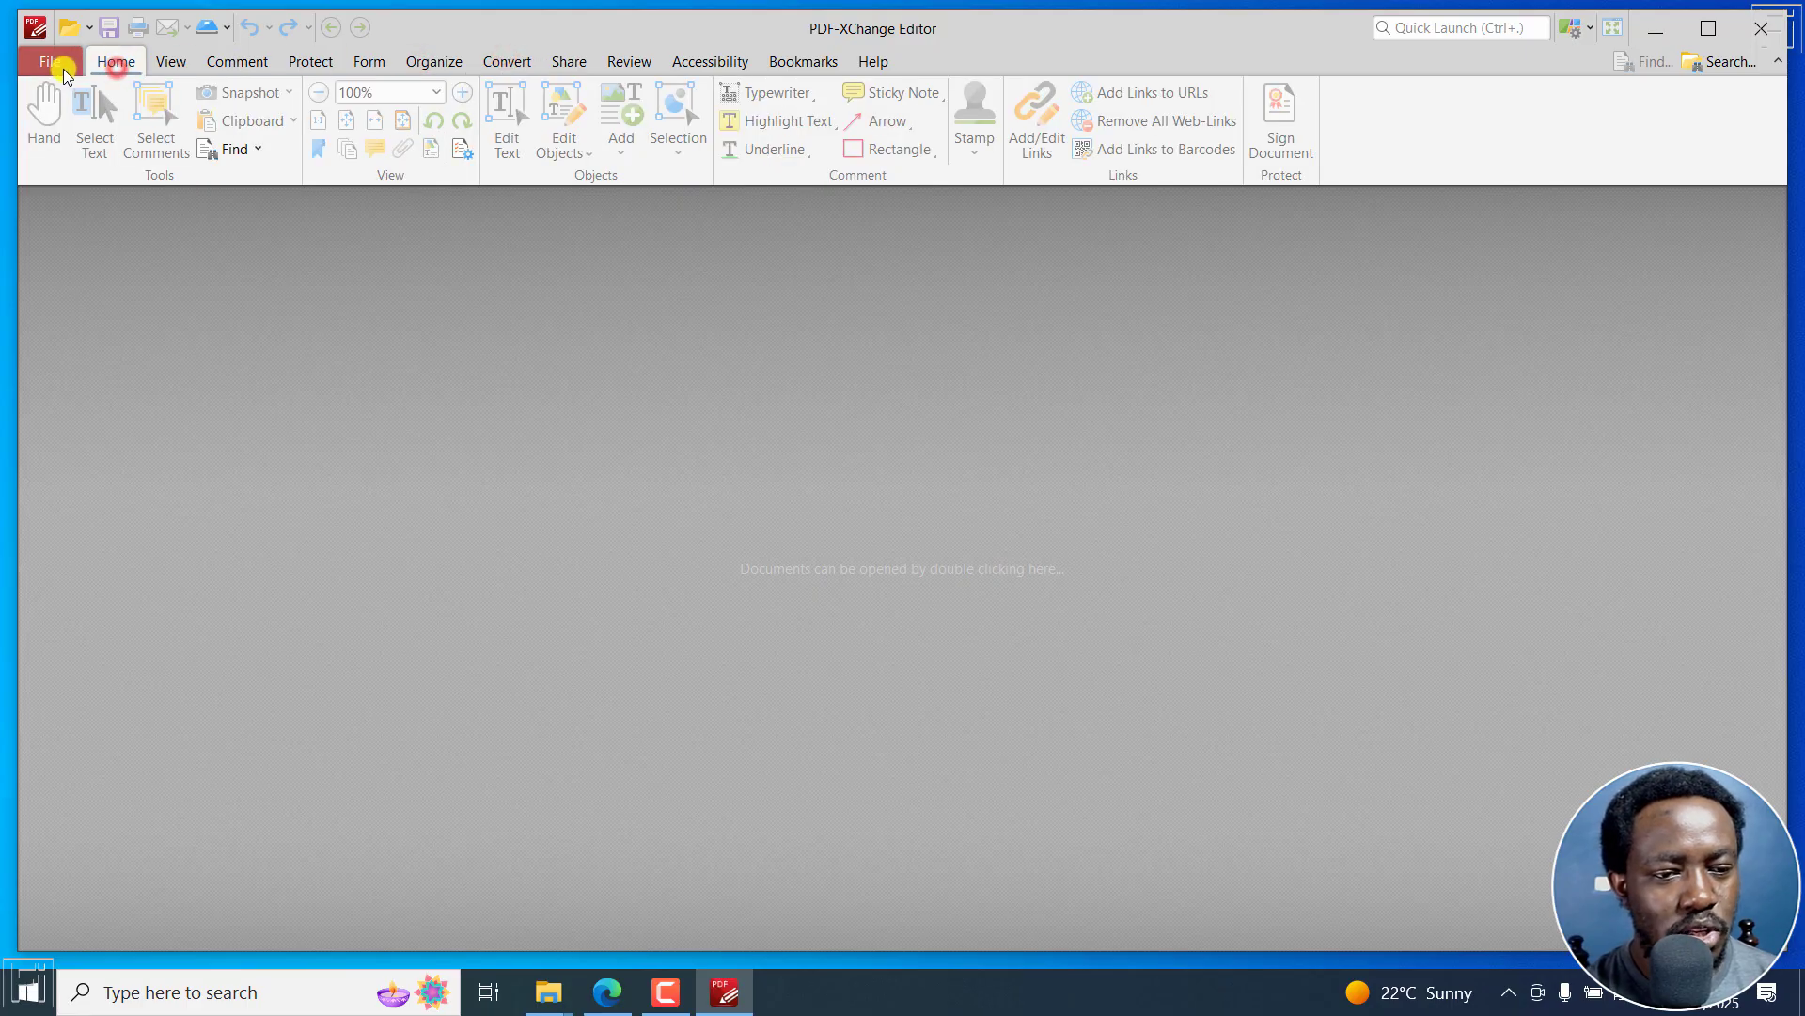
pyautogui.click(35, 69)
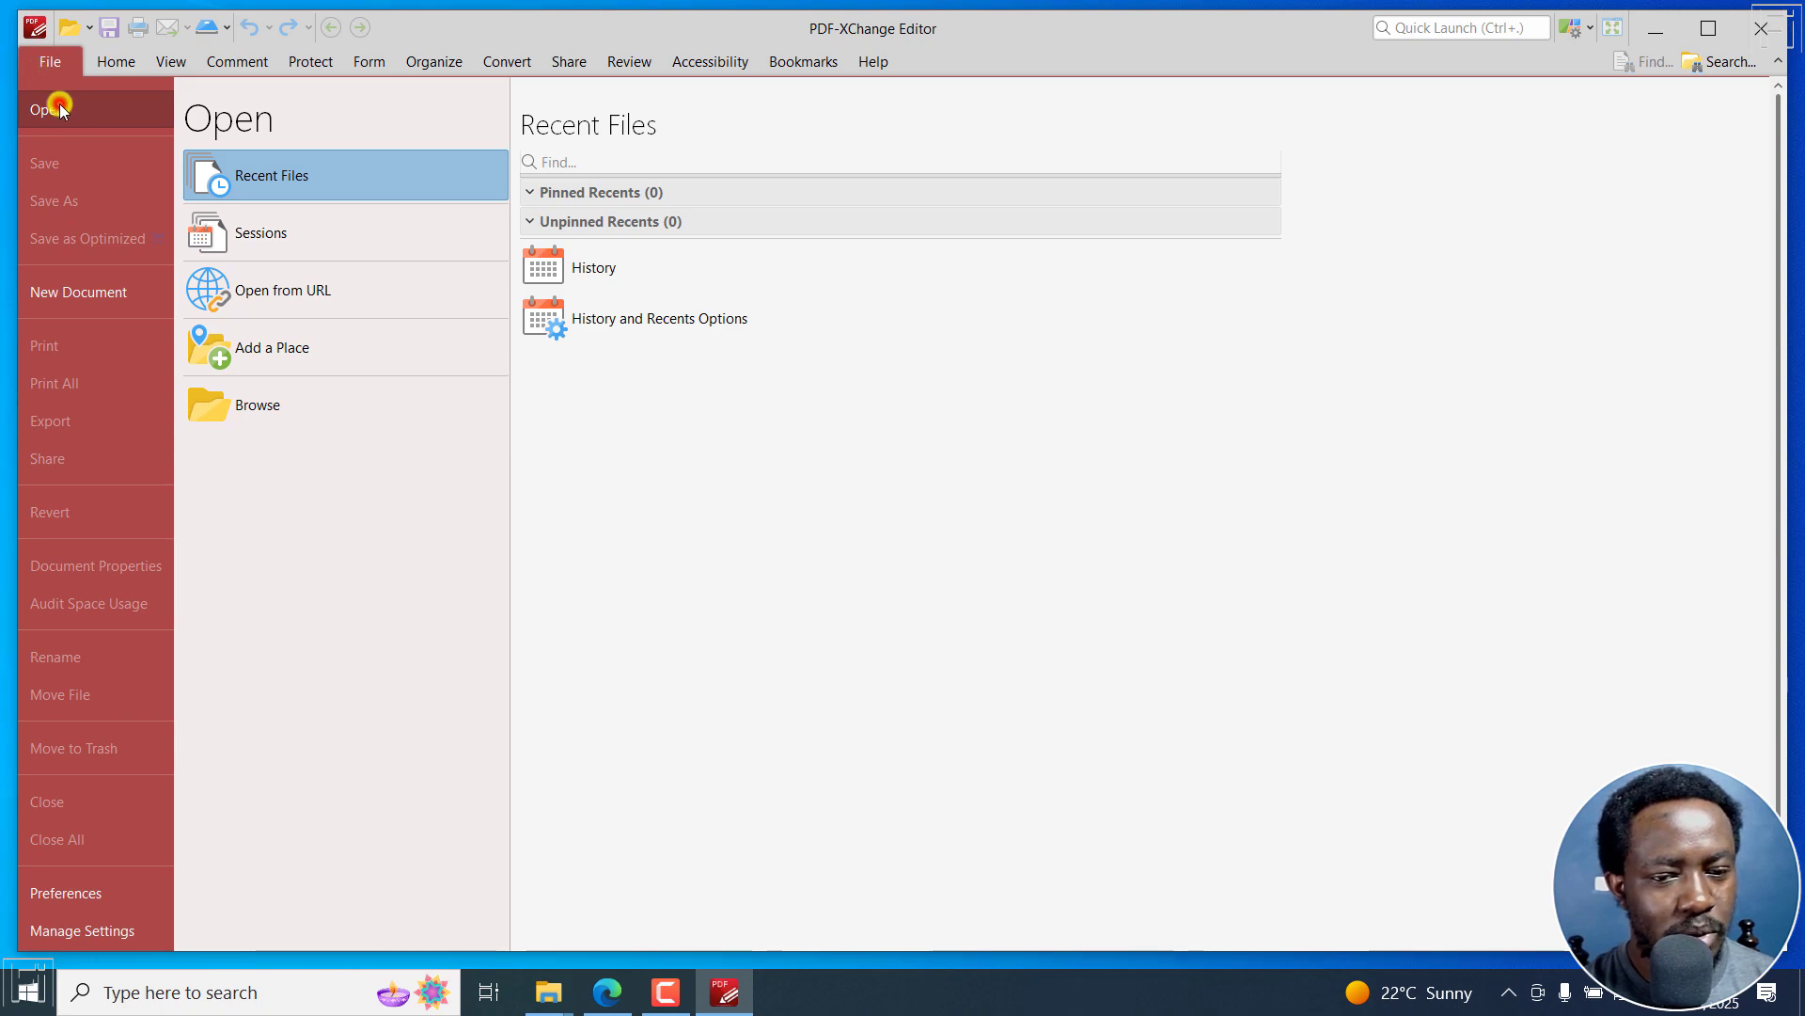
# Step: Load the 'Tips to Speed Up Audio and Video Transcription' PDF from Downloads into the editor
pyautogui.click(59, 106)
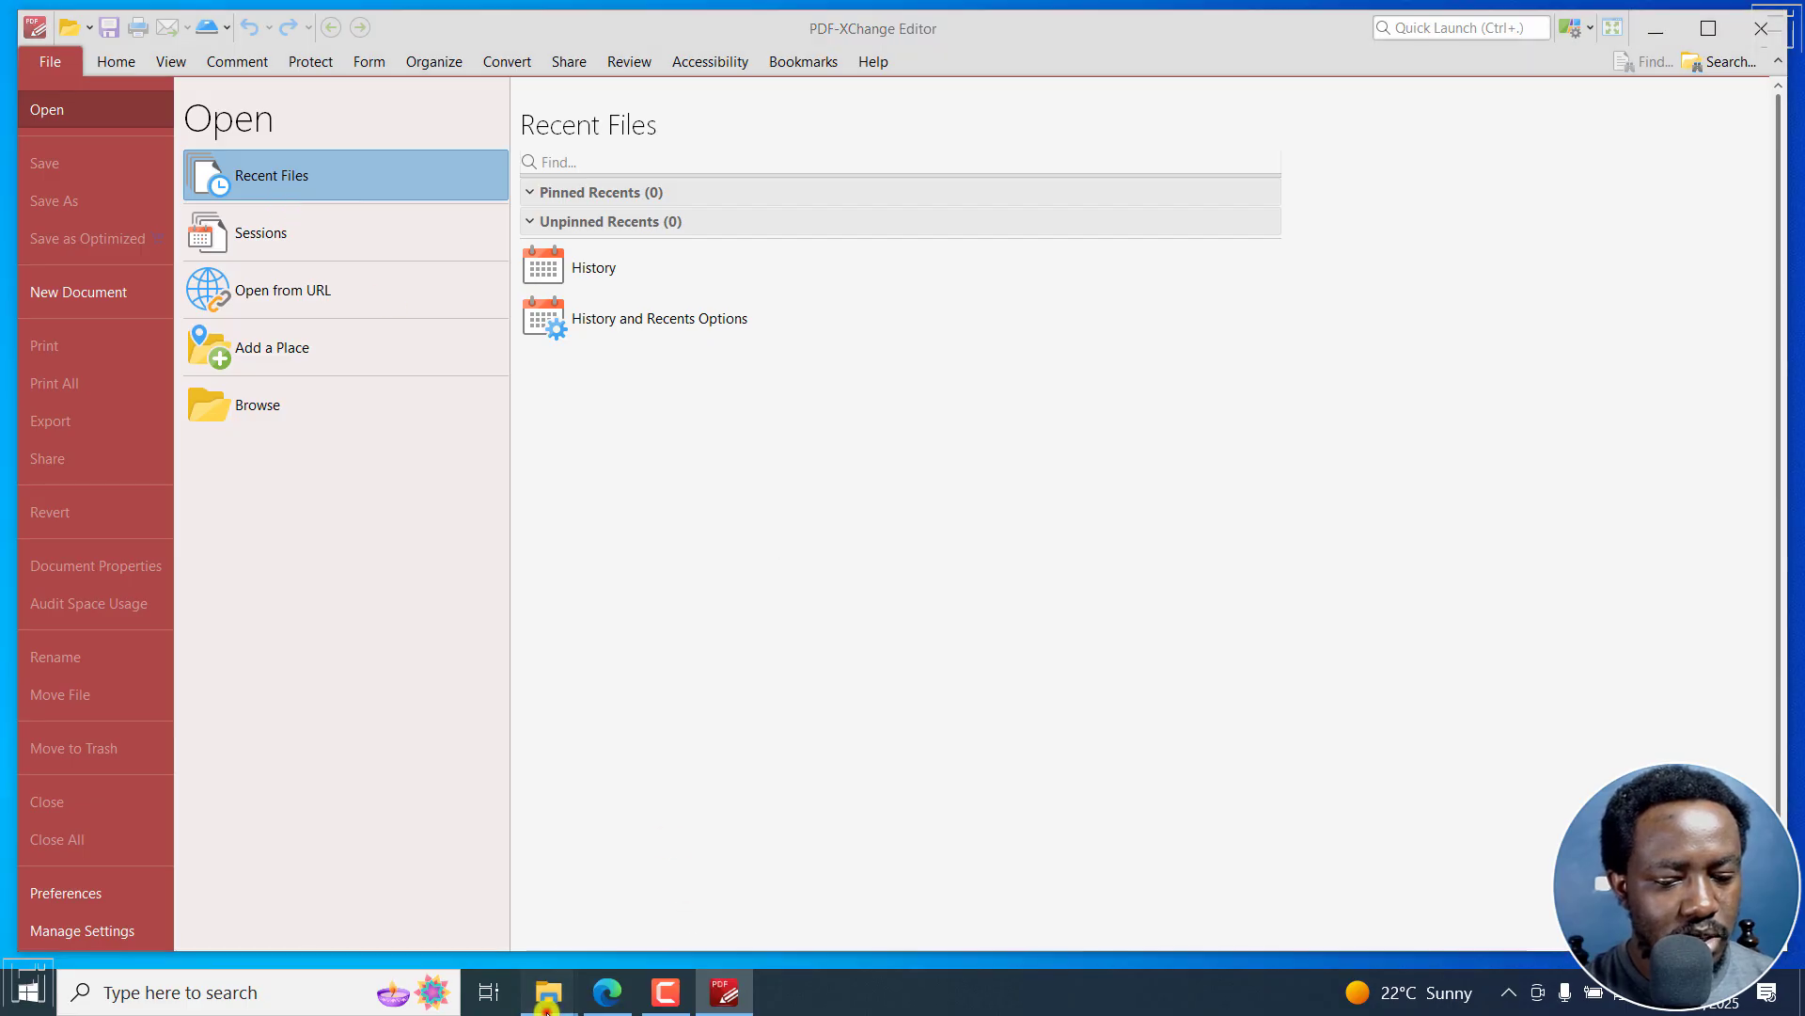
pyautogui.moveTo(548, 992)
pyautogui.click(681, 877)
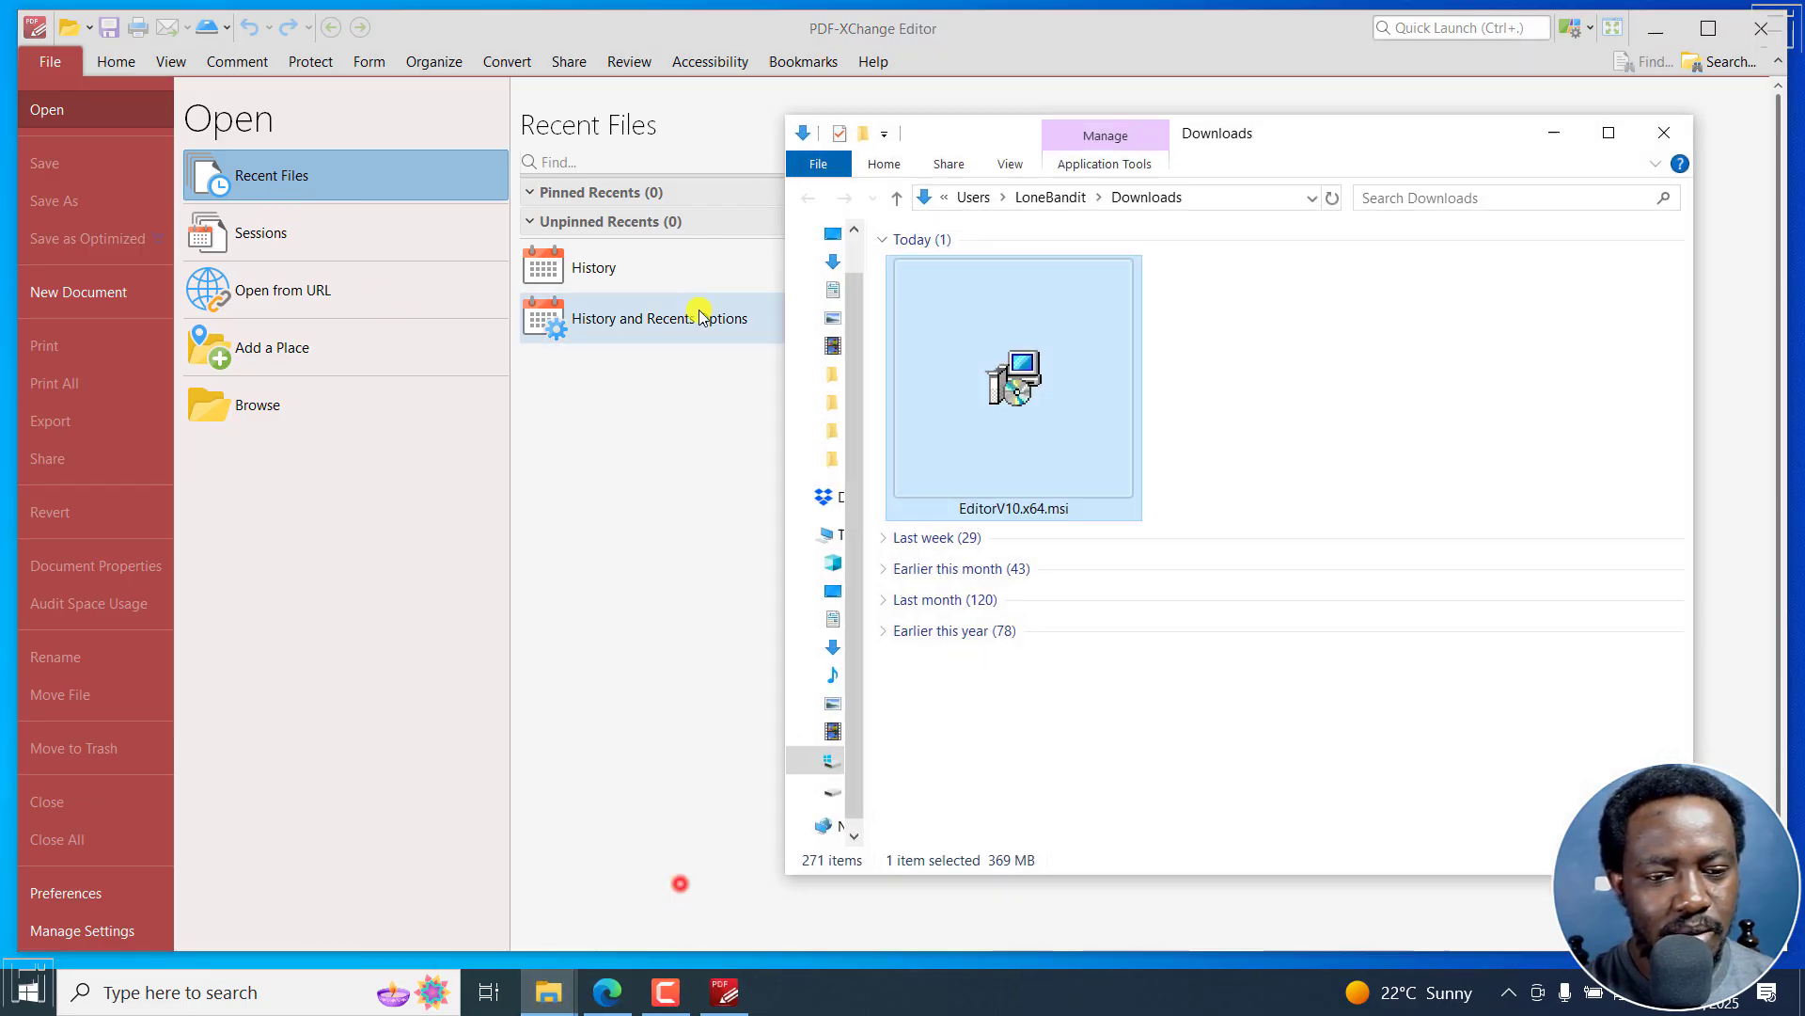
pyautogui.moveTo(1566, 423); pyautogui.dragTo(635, 590)
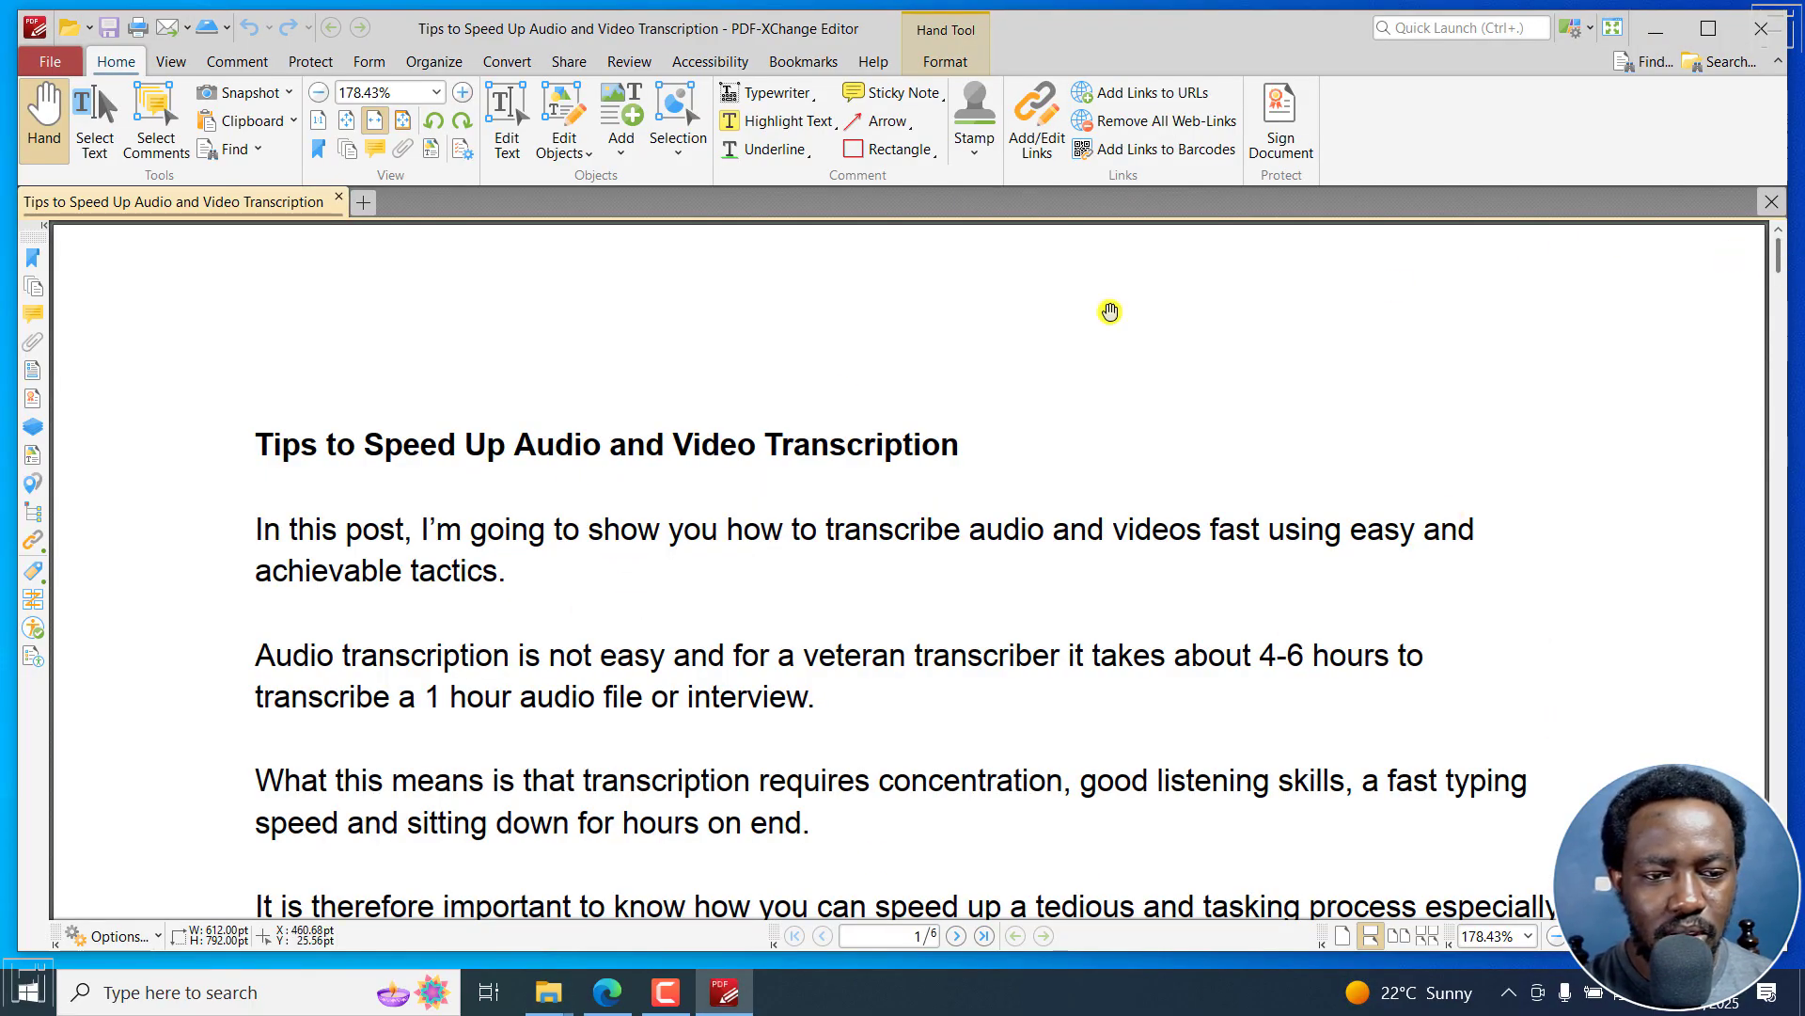
# Step: Zoom the transcription tips document out to 66.7%, then set it to Actual Size (100%)
pyautogui.click(319, 93)
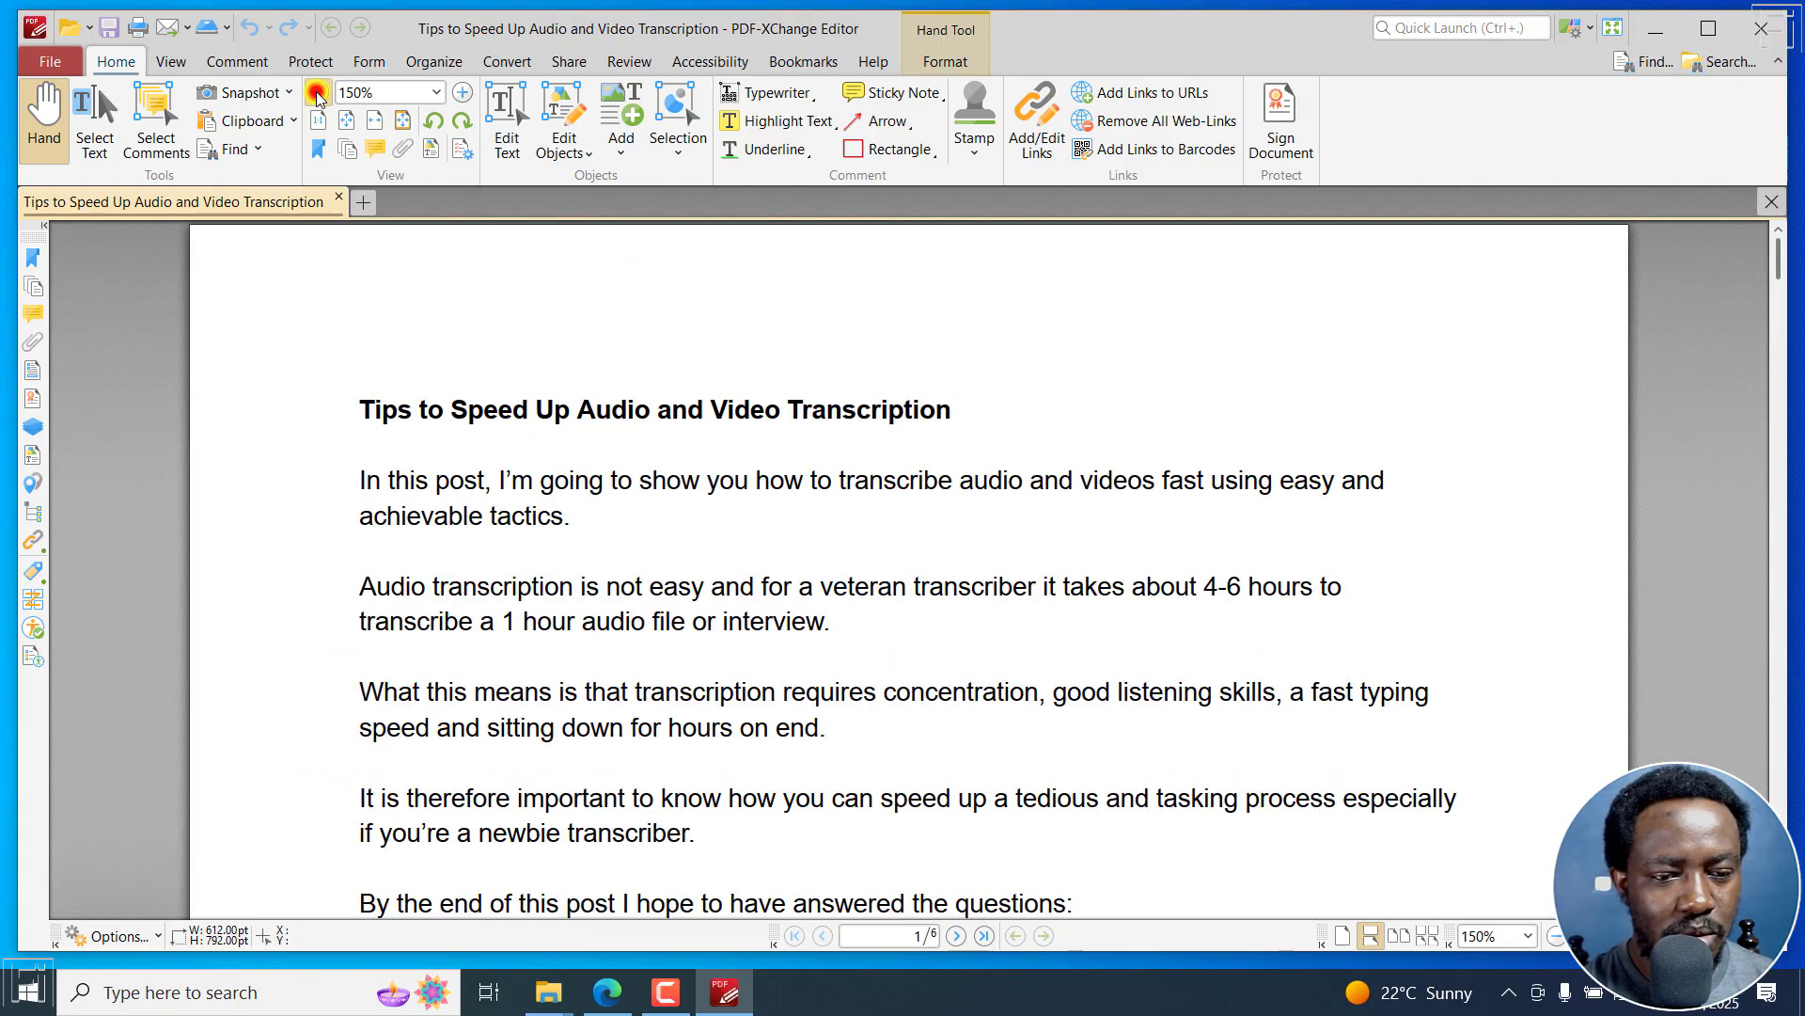
pyautogui.click(319, 93)
pyautogui.click(319, 93)
pyautogui.click(318, 93)
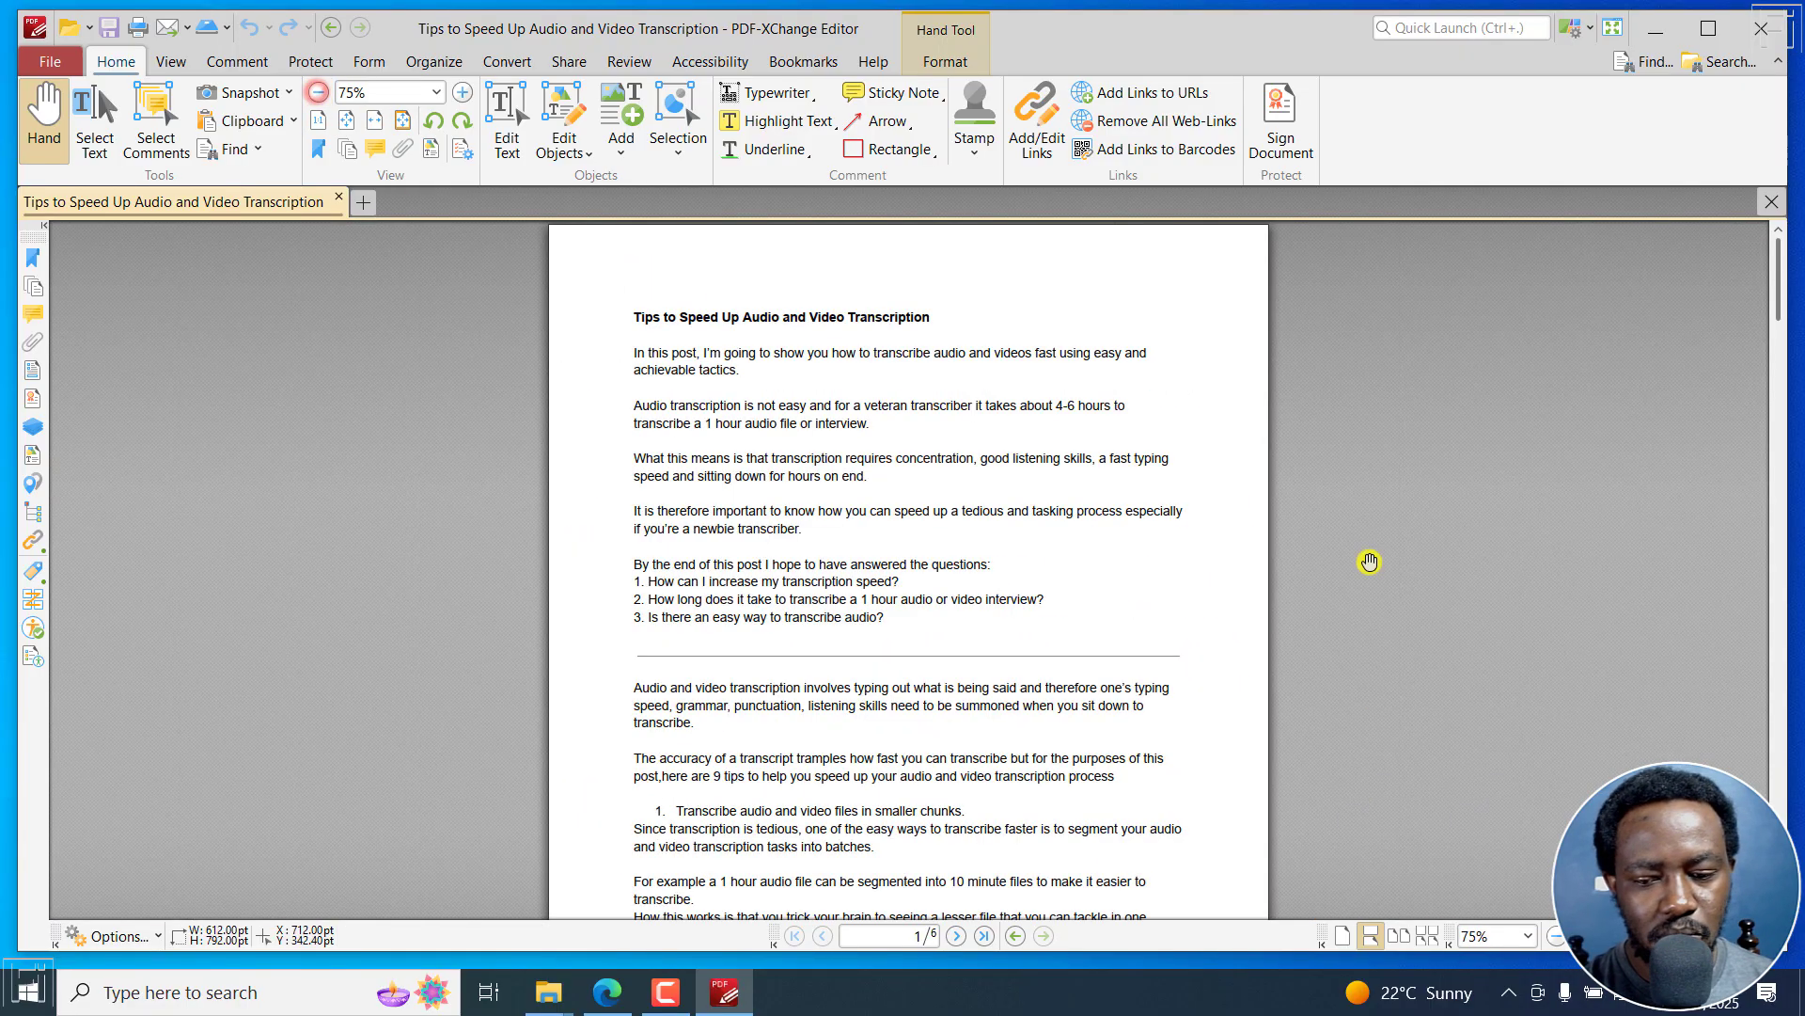
pyautogui.click(1553, 940)
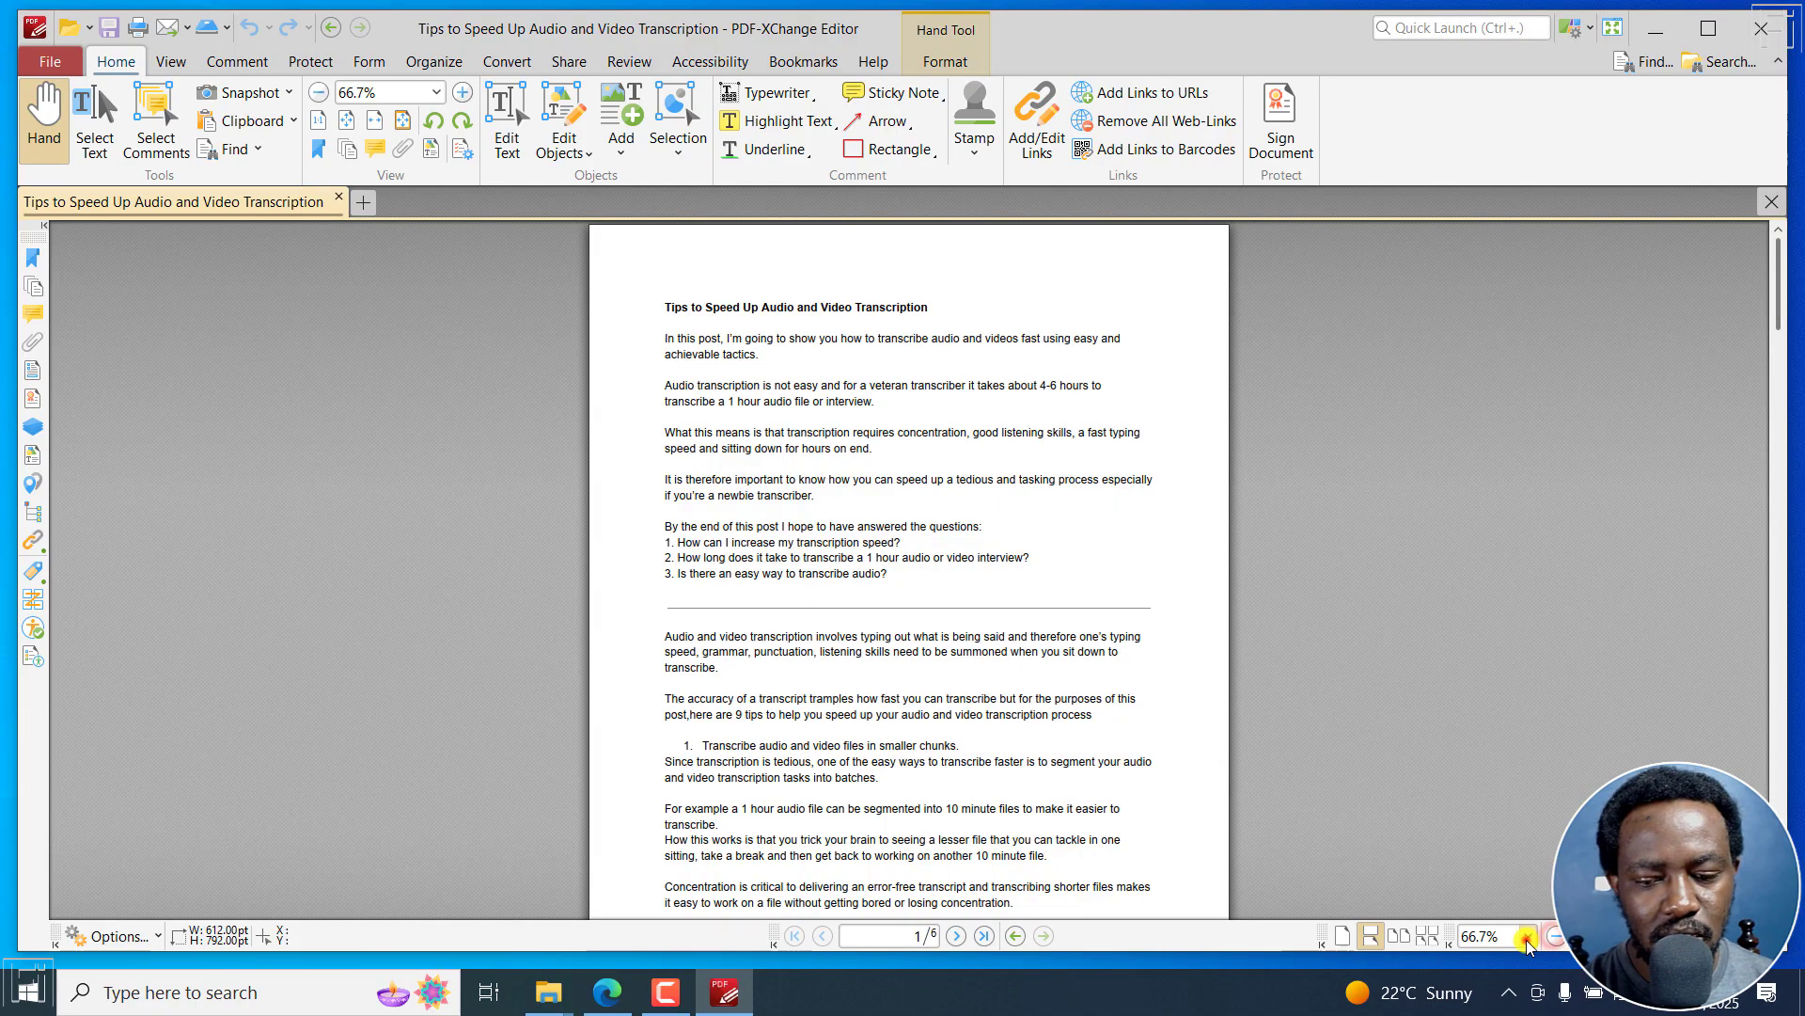
pyautogui.click(1528, 936)
pyautogui.click(1495, 856)
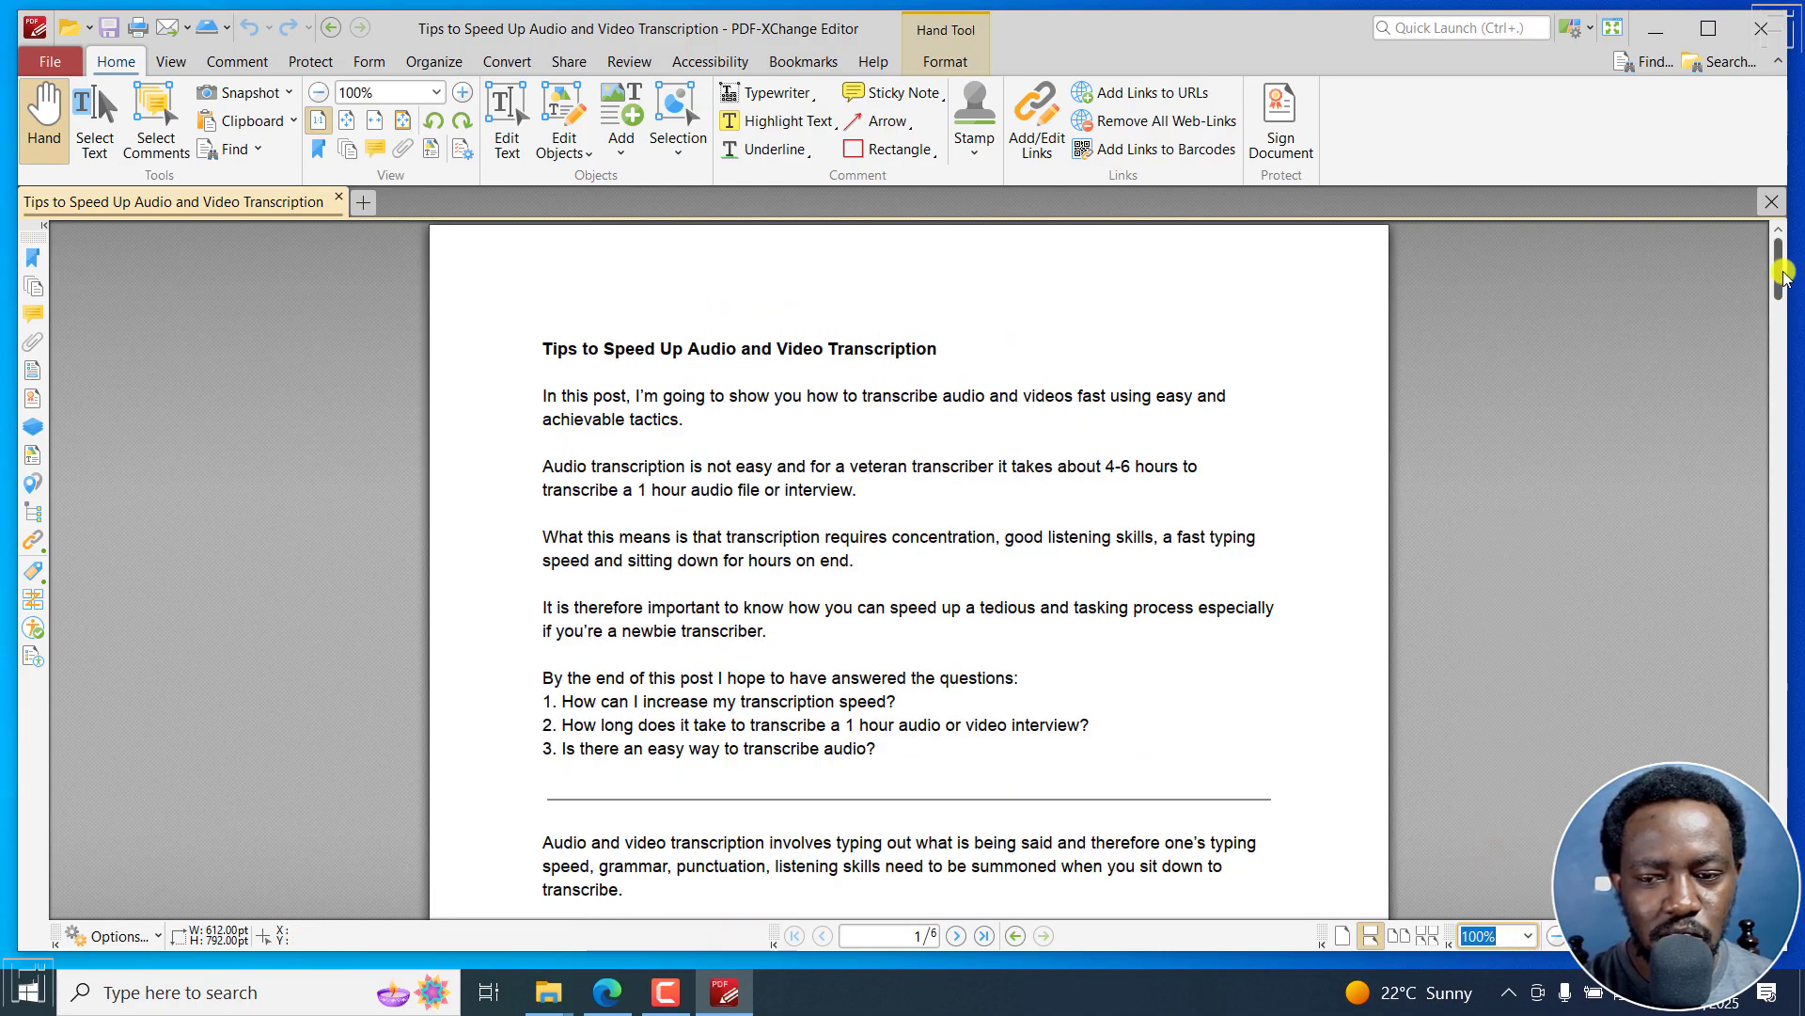
pyautogui.moveTo(1780, 280)
pyautogui.mouseDown()
pyautogui.moveTo(1780, 336)
pyautogui.moveTo(1786, 270)
pyautogui.mouseUp()
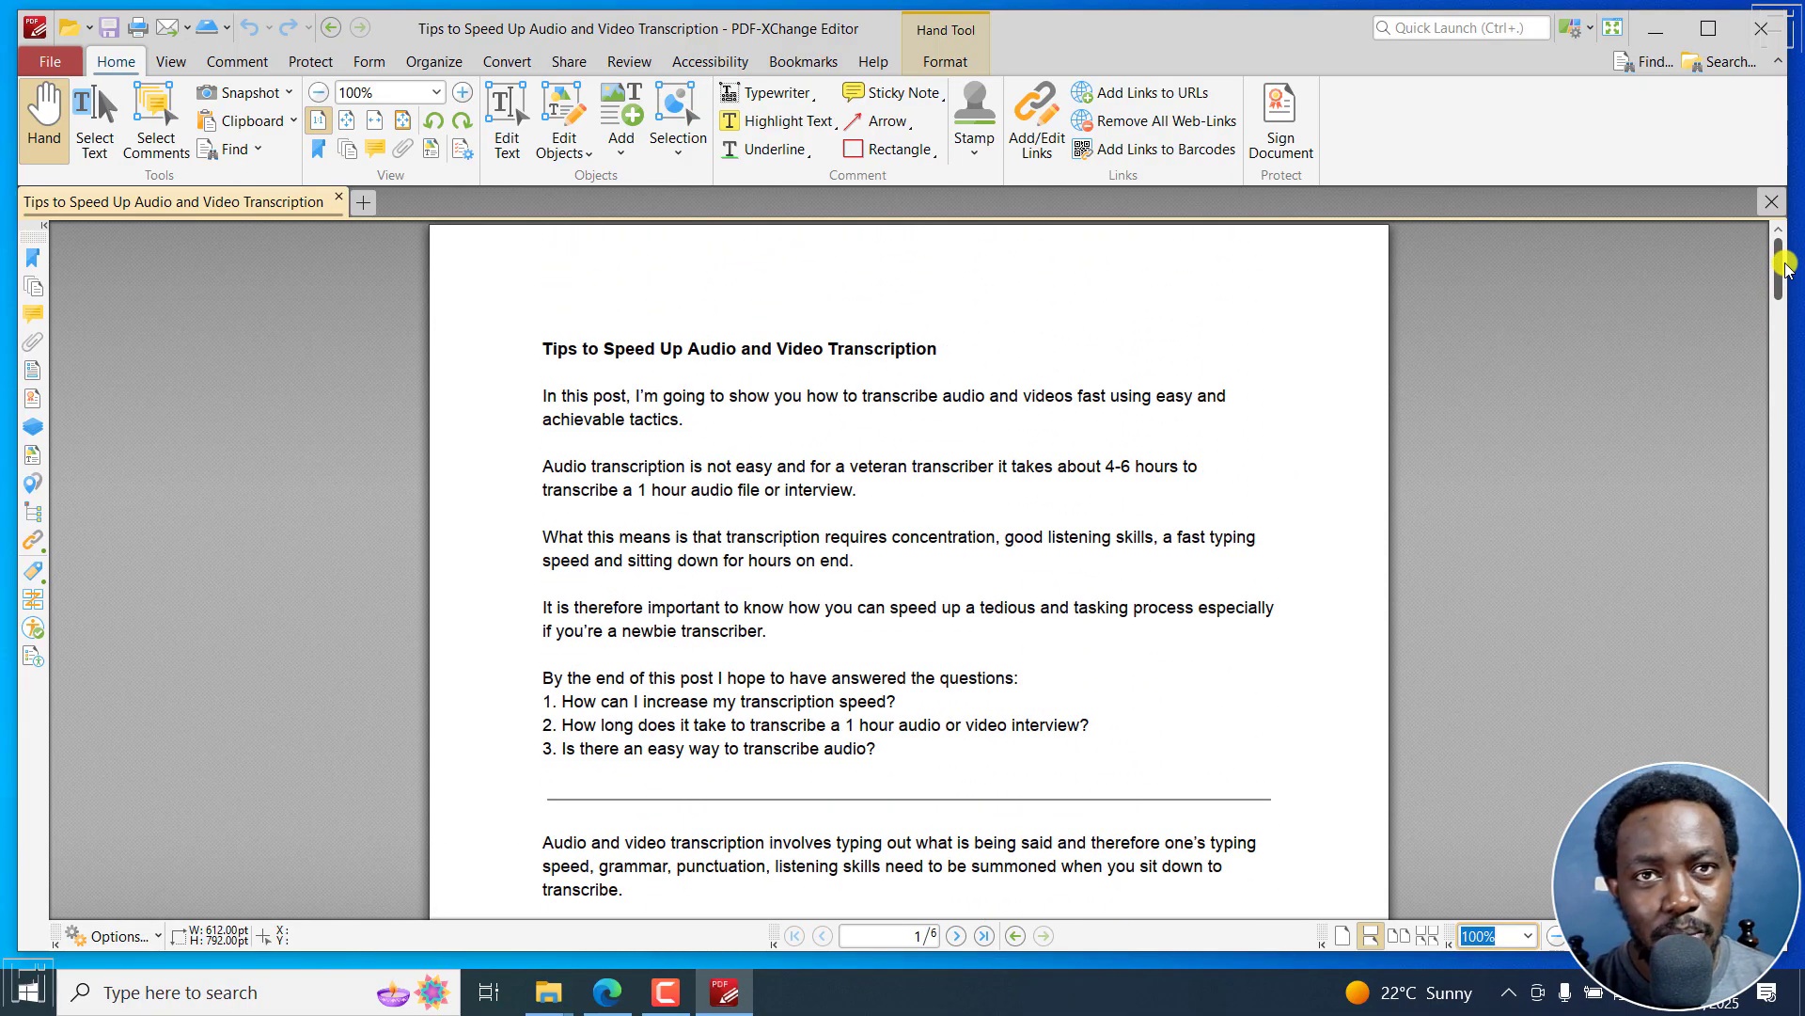